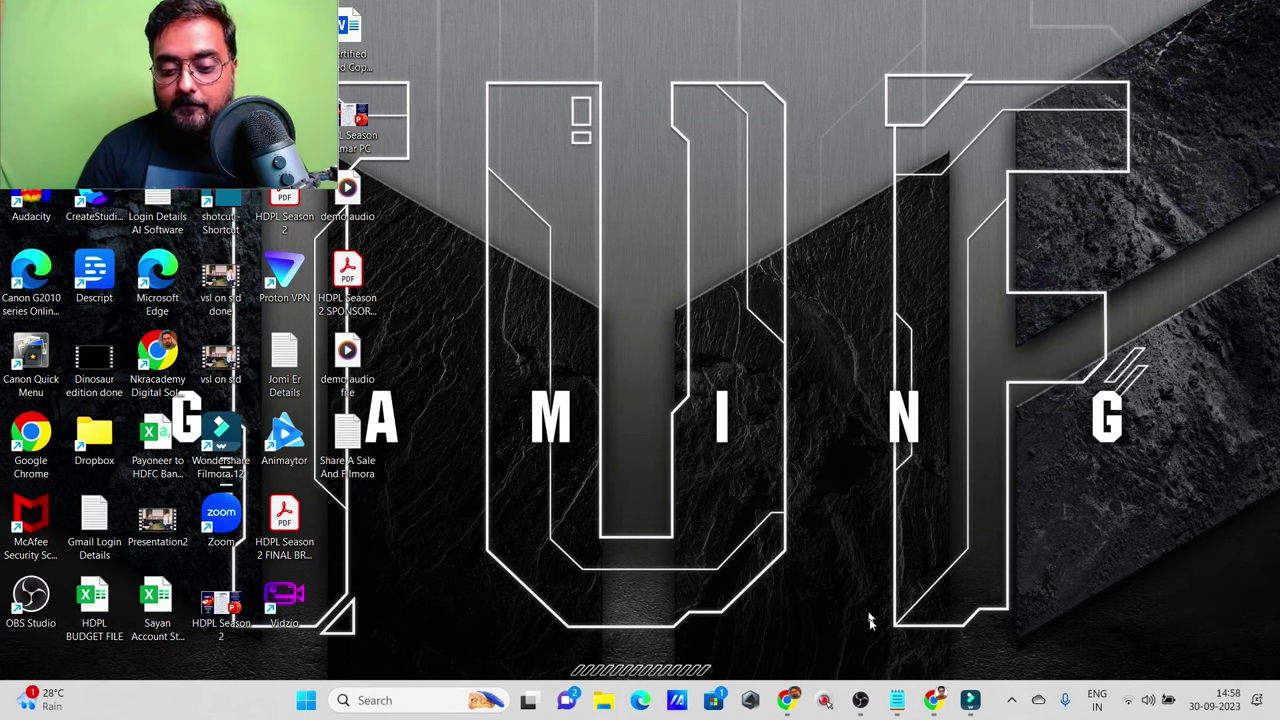
Launch OBS Studio and add a new scene called 'live stream fb'
{"action": "left_click", "coordinate": [860, 702]}
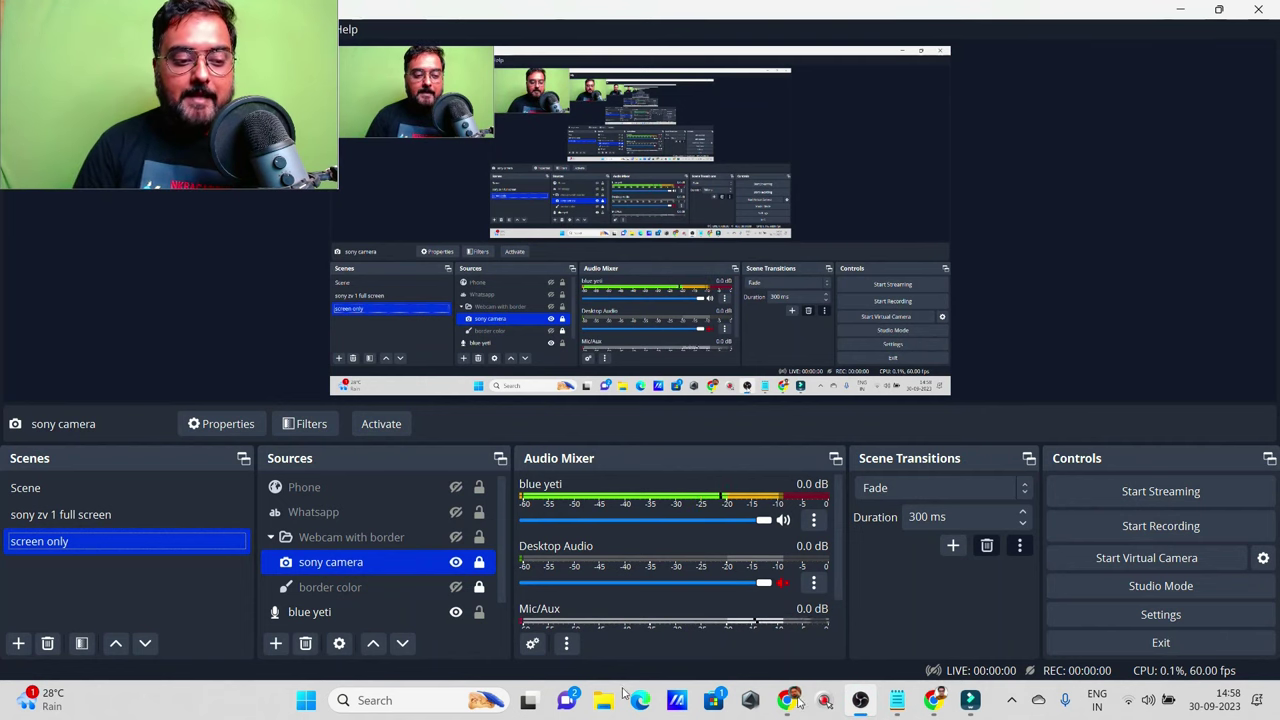
{"action": "left_click", "coordinate": [19, 644]}
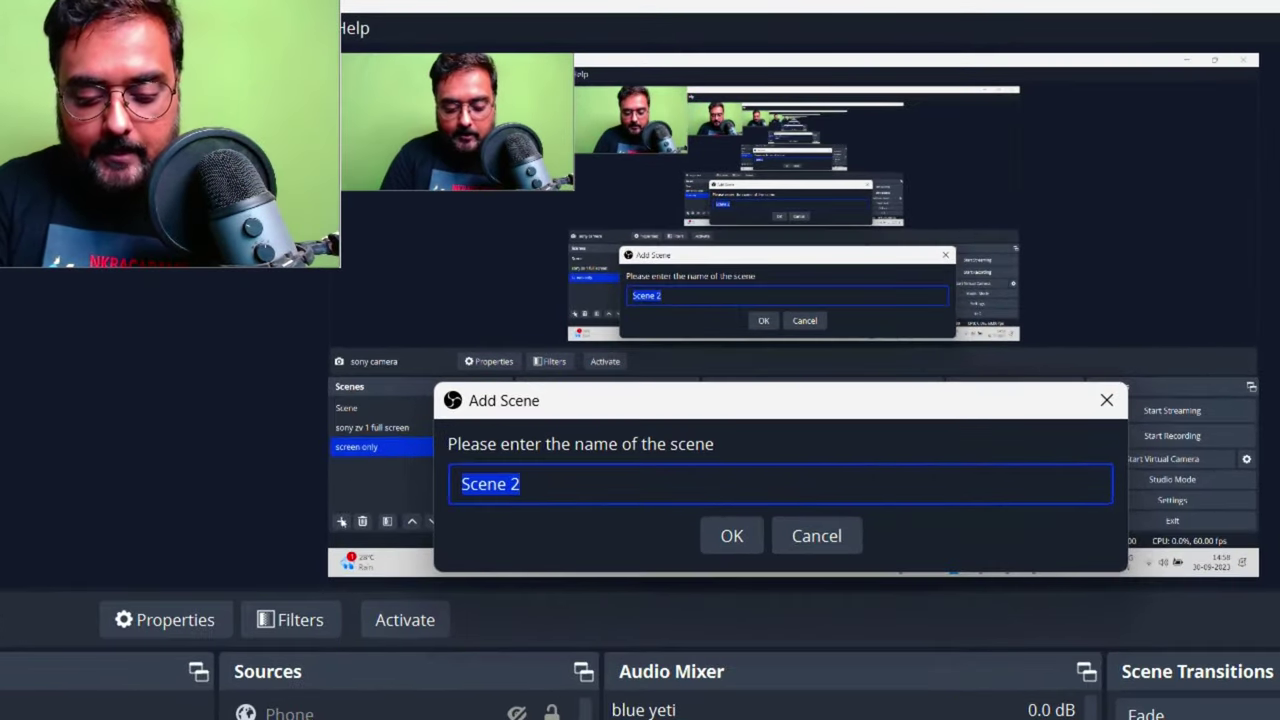
{"action": "type", "text": "live stream"}
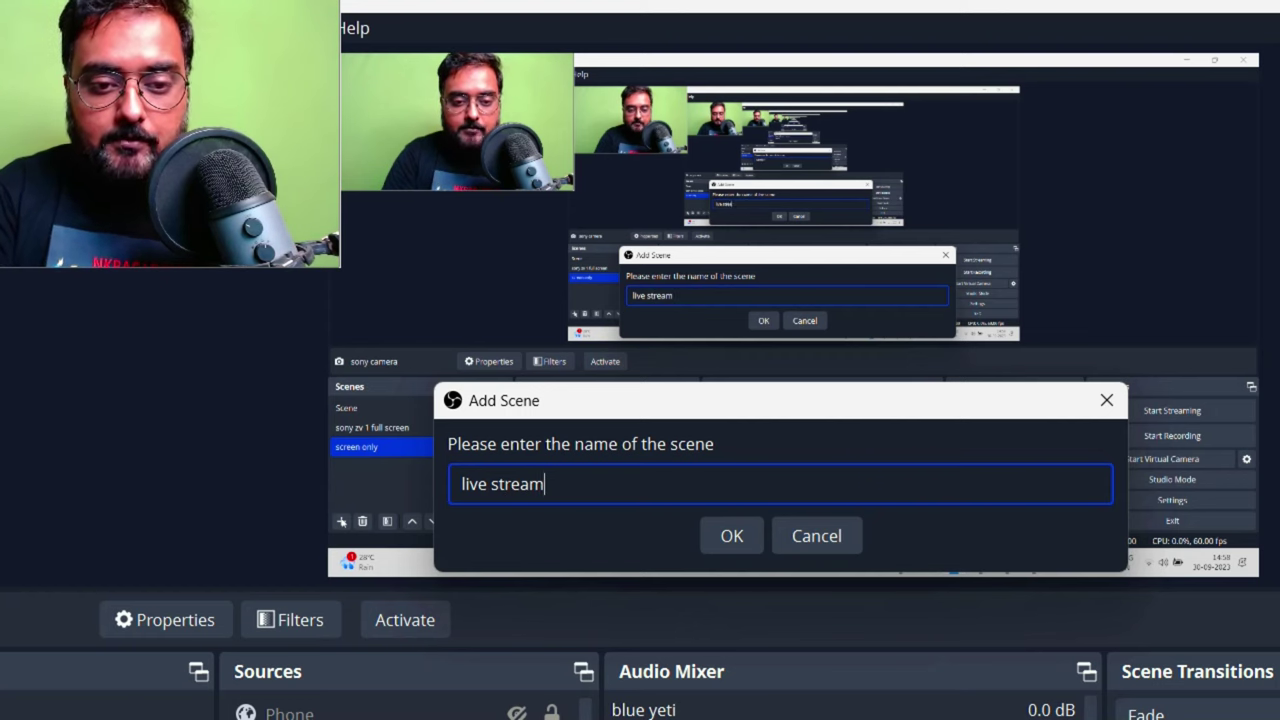
{"action": "type", "text": " fb"}
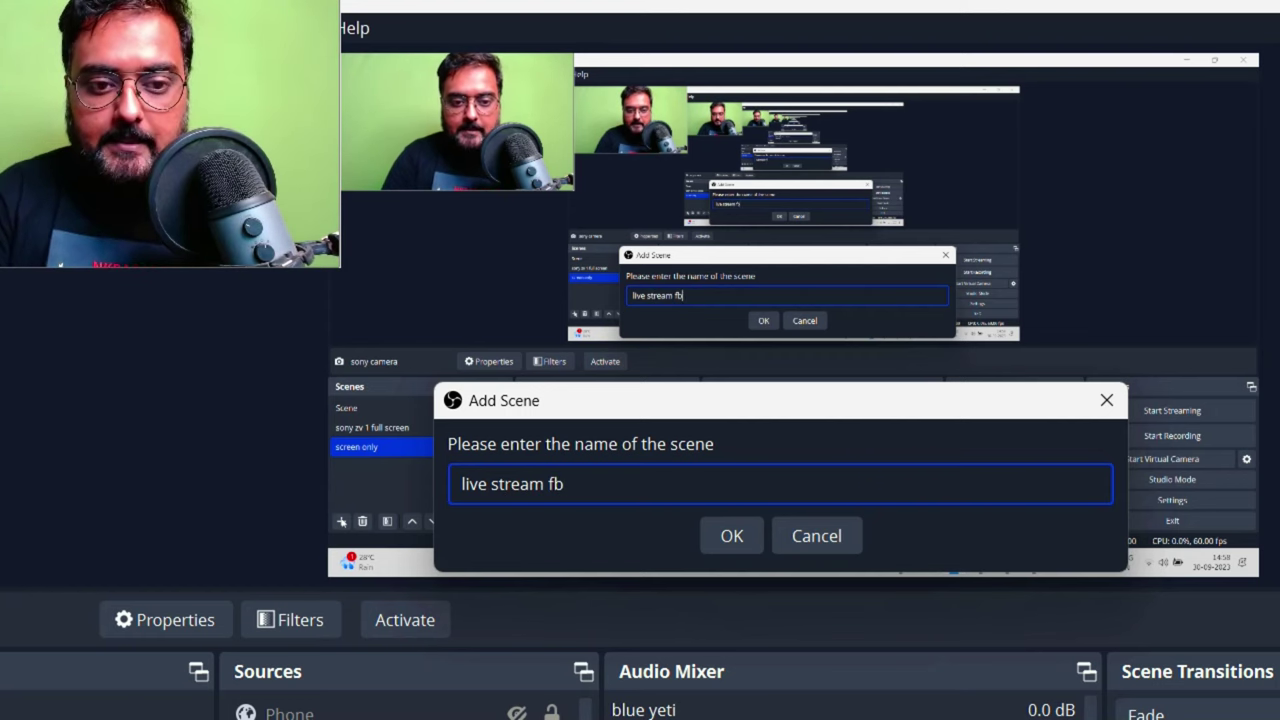
{"action": "left_click", "coordinate": [733, 536]}
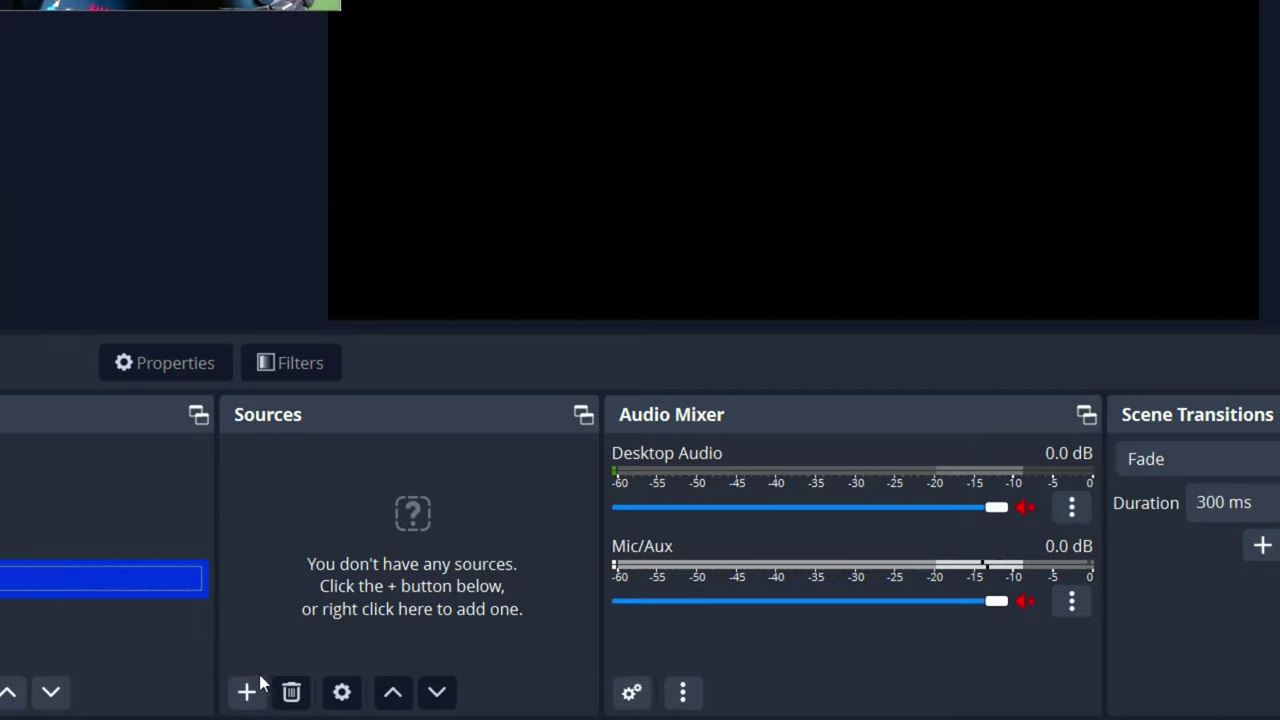
Add a Display Capture source named 'screen' with its default properties
{"action": "left_click", "coordinate": [245, 693]}
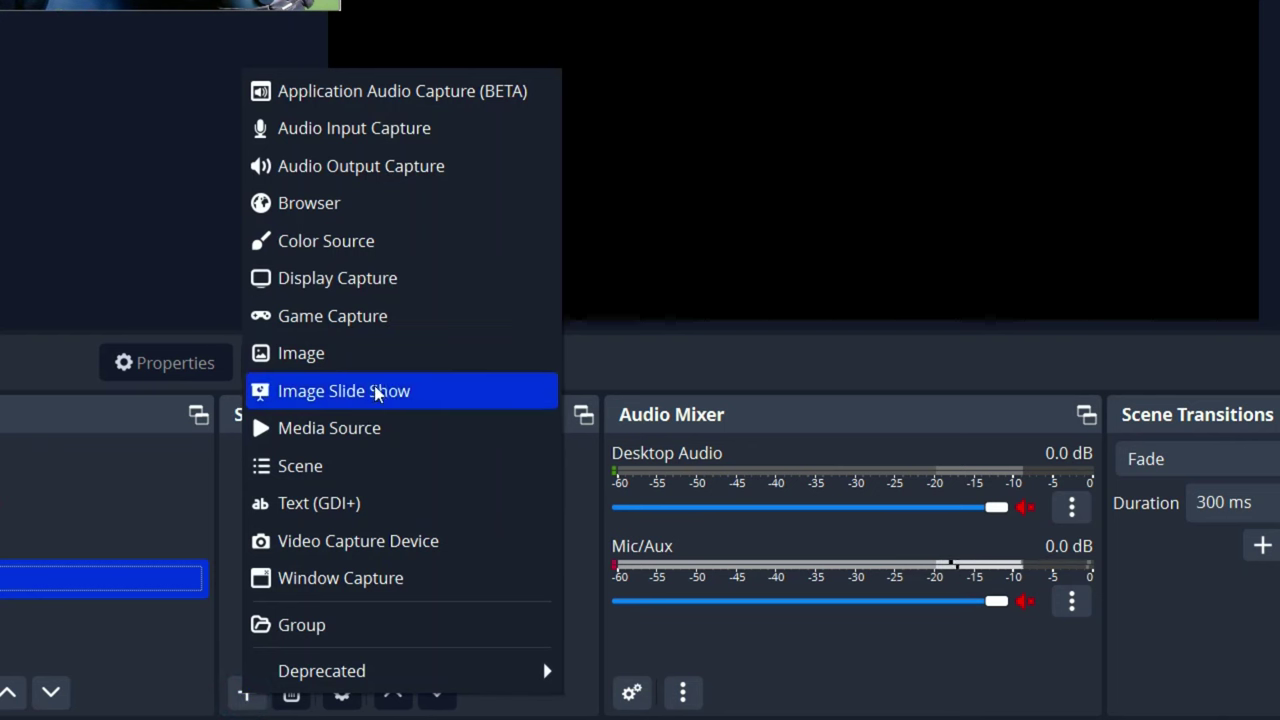
{"action": "left_click", "coordinate": [362, 282]}
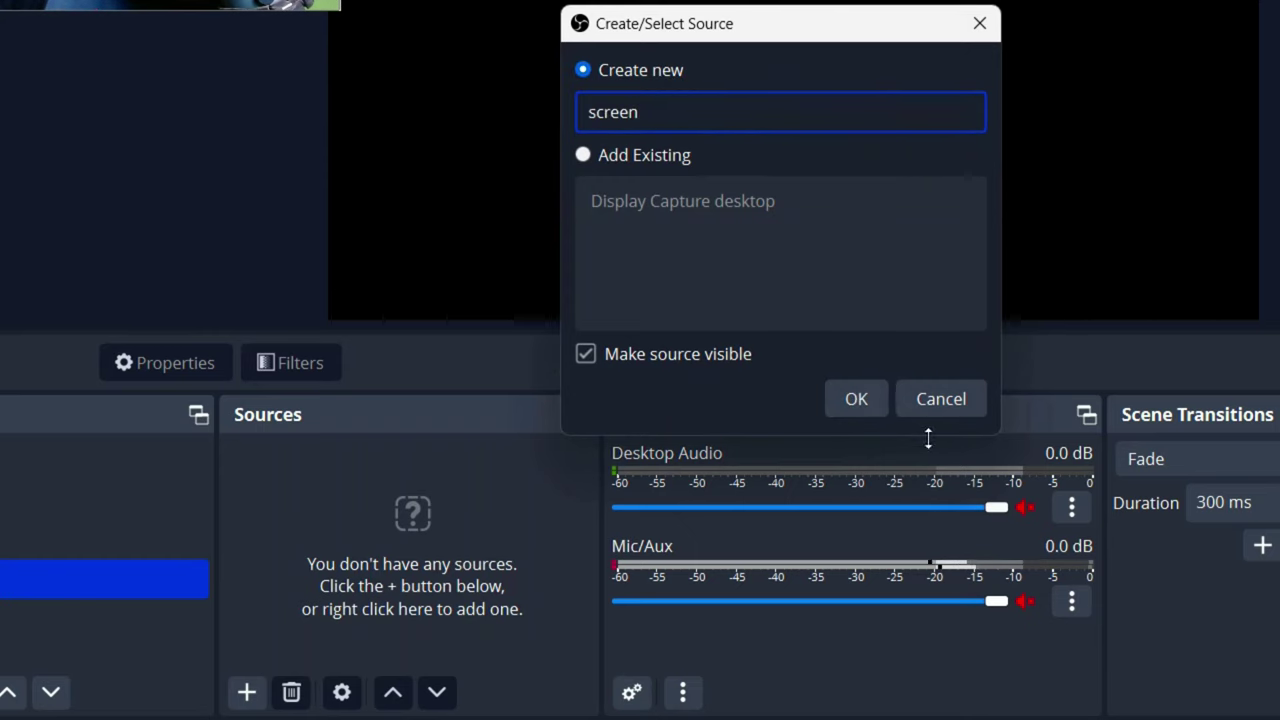
{"action": "left_click", "coordinate": [855, 399]}
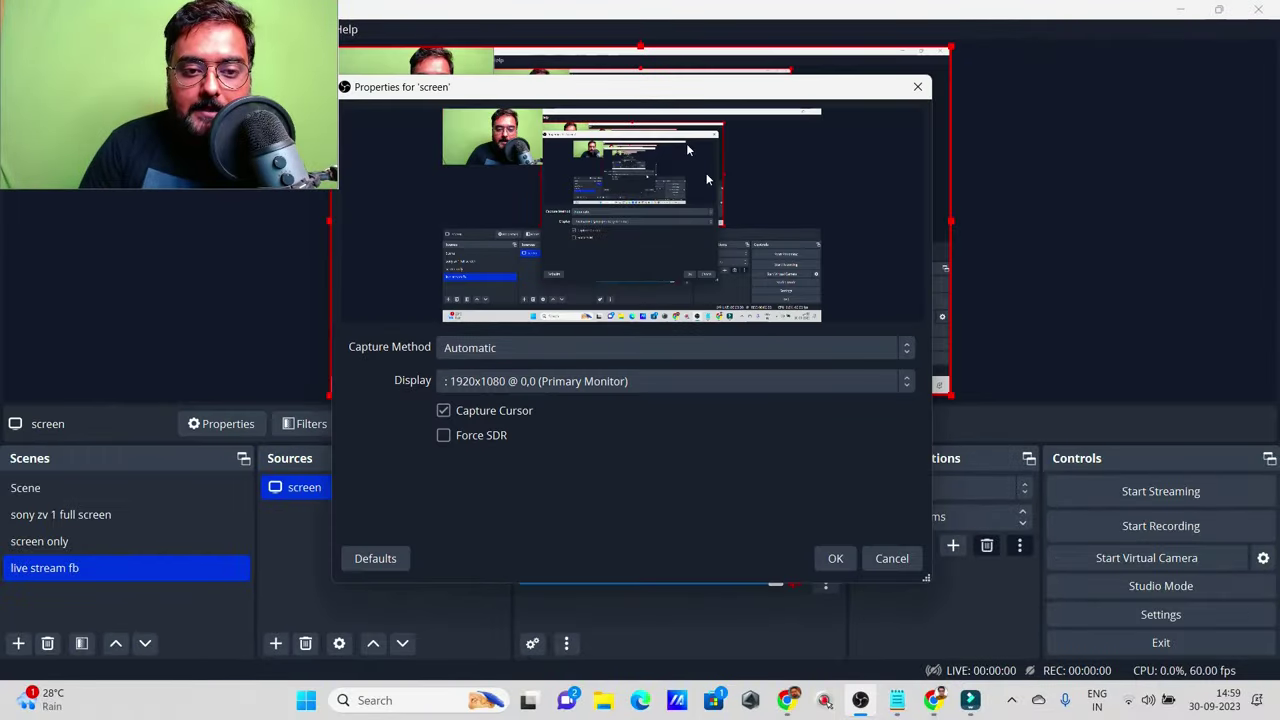
{"action": "left_click", "coordinate": [835, 560]}
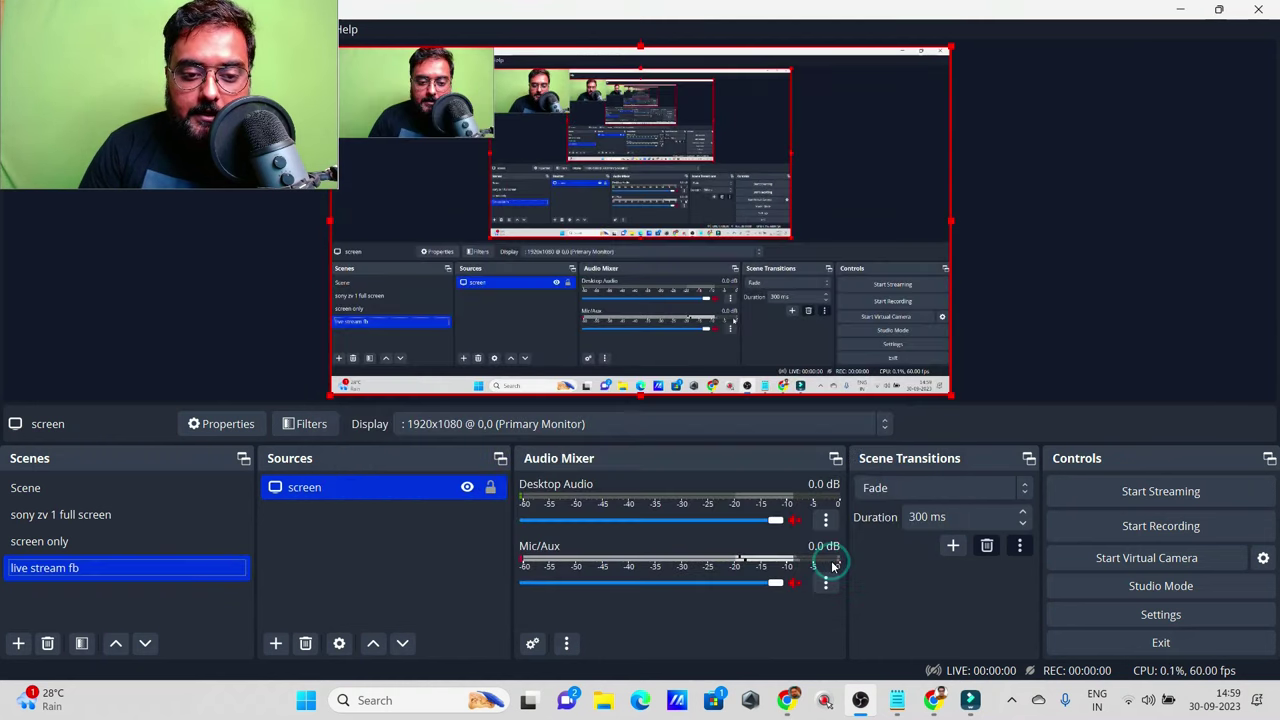
Add the existing 'blue yeti' microphone as an Audio Input Capture source
{"action": "left_click", "coordinate": [275, 644]}
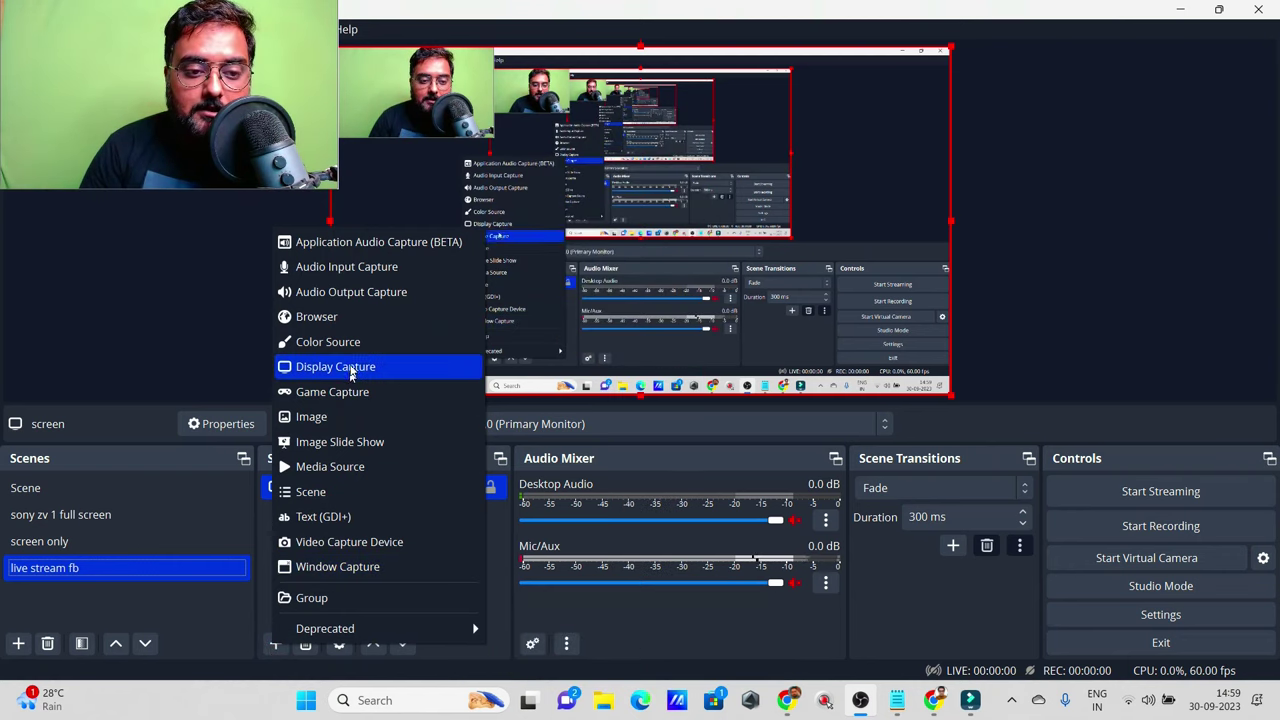
{"action": "left_click", "coordinate": [348, 266]}
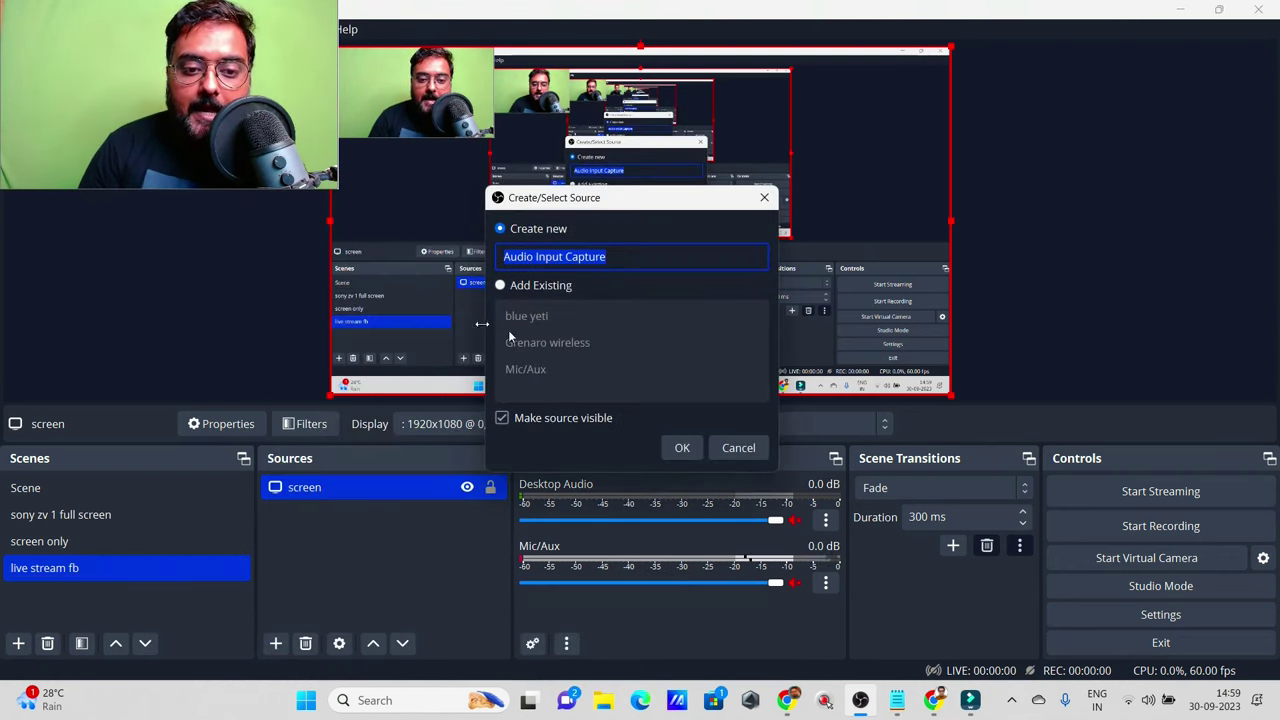
{"action": "left_click", "coordinate": [500, 286]}
{"action": "left_click", "coordinate": [523, 317]}
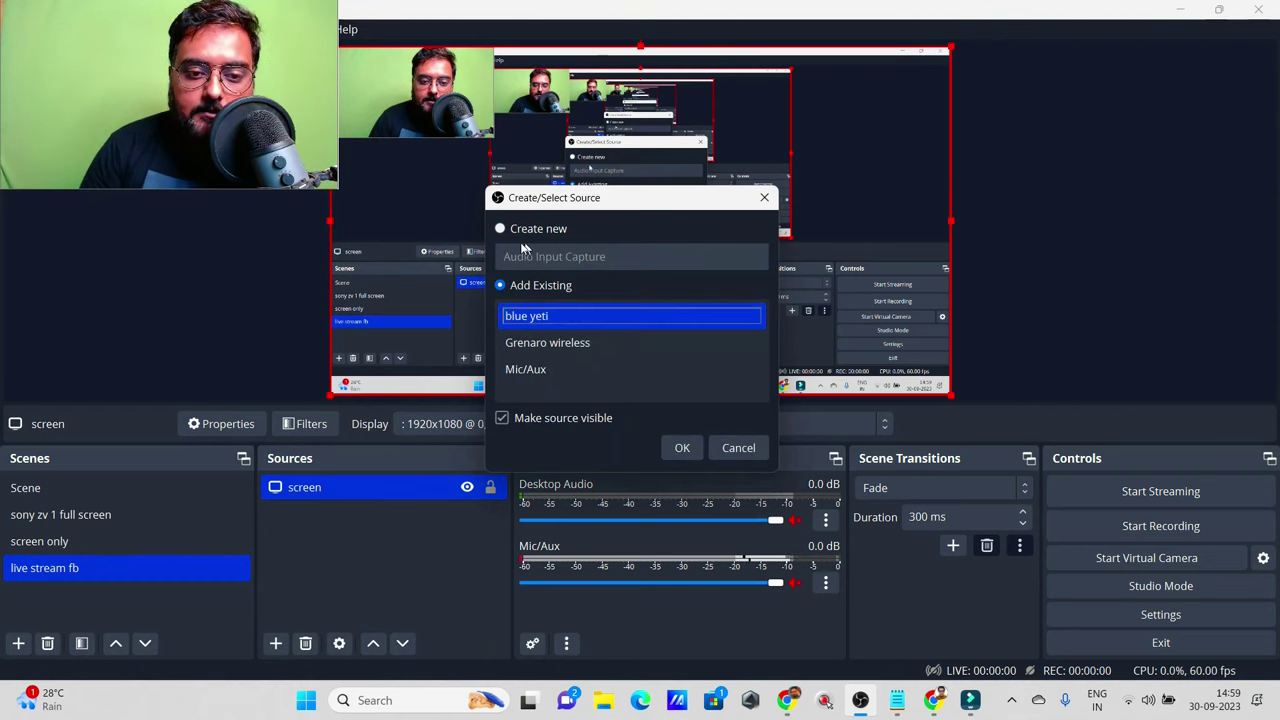
{"action": "left_click", "coordinate": [672, 447]}
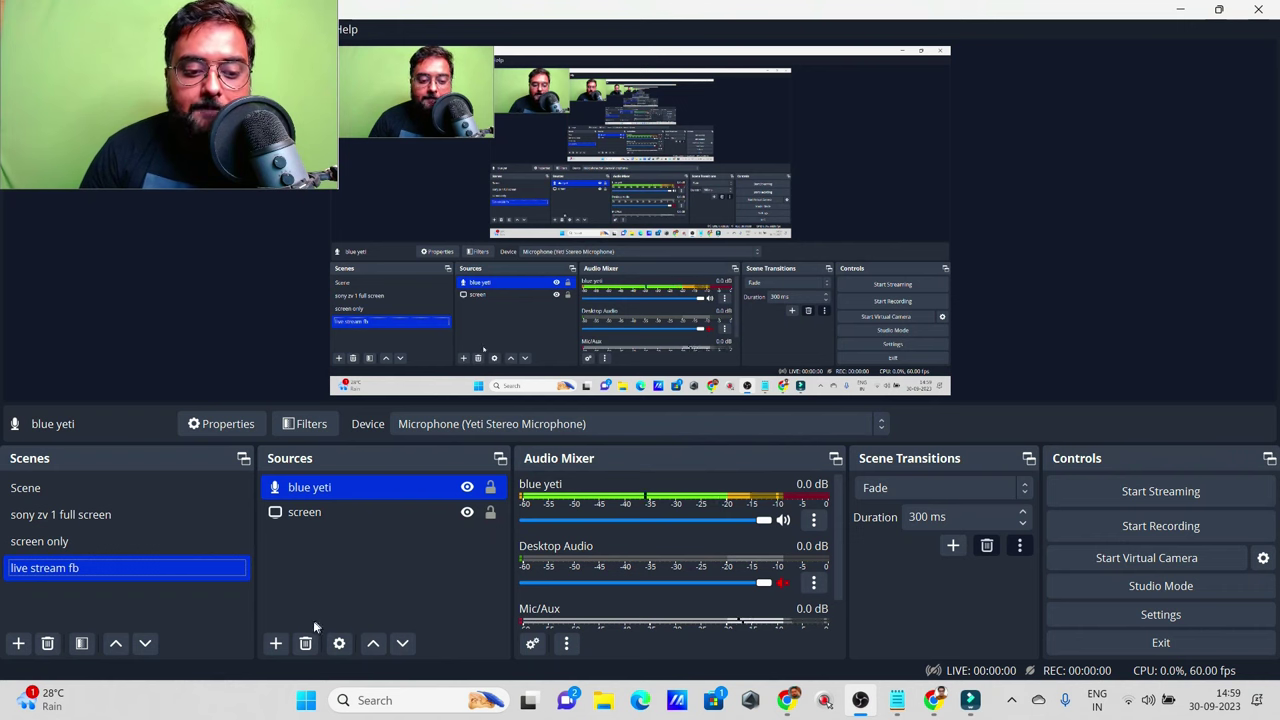
Add a Video Capture Device named 'webcam sony' set to the Sony Camera (Imaging Edge) device
{"action": "left_click", "coordinate": [277, 643]}
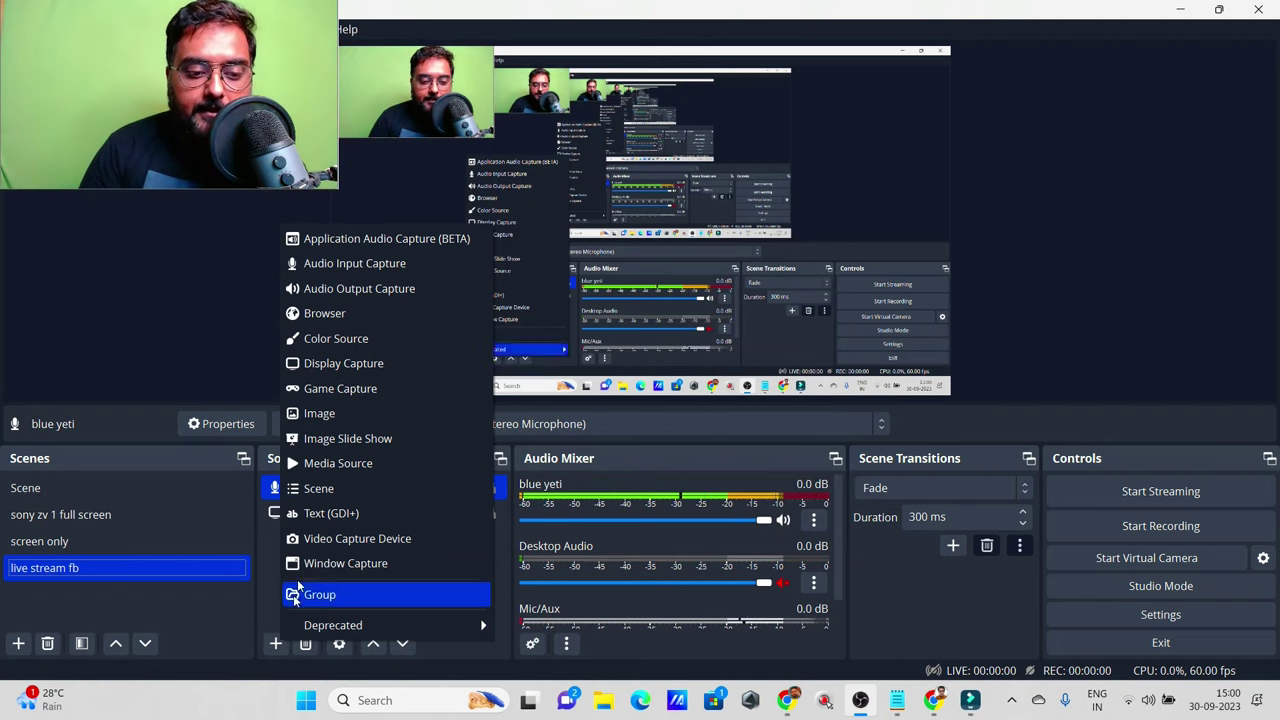
{"action": "left_click", "coordinate": [340, 539]}
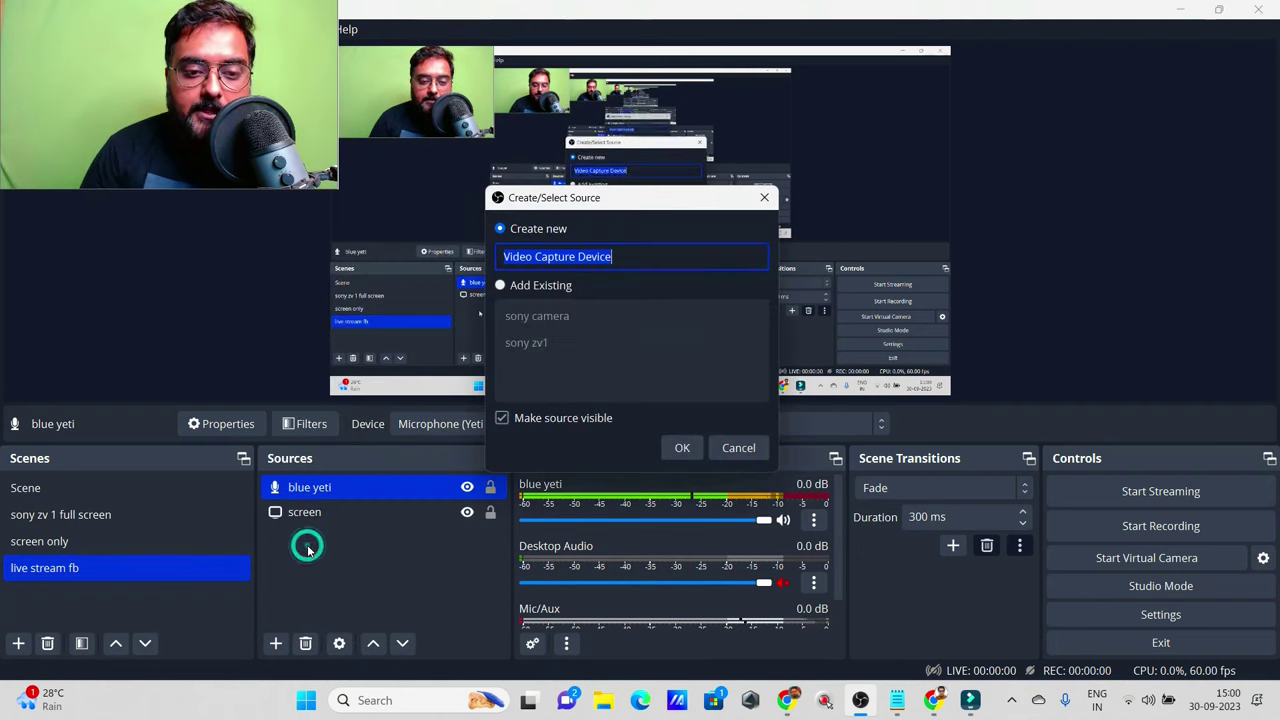
{"action": "type", "text": "webcam sony"}
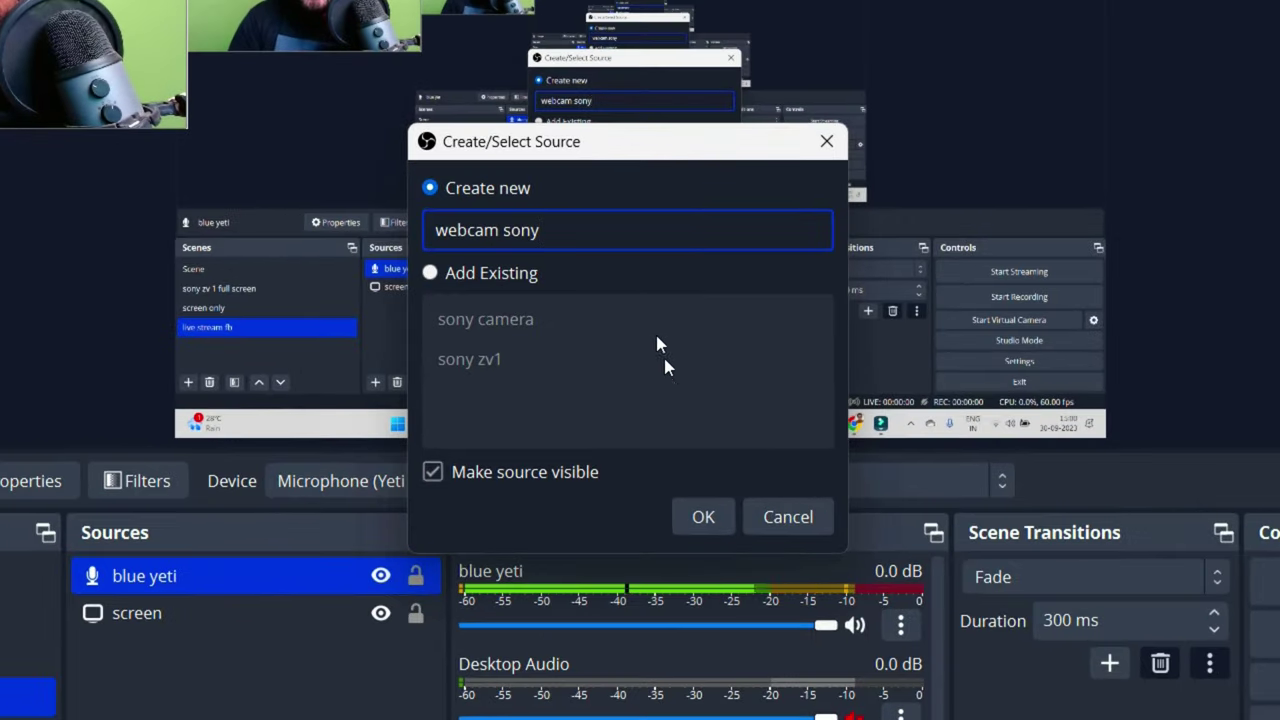
{"action": "left_click", "coordinate": [702, 516]}
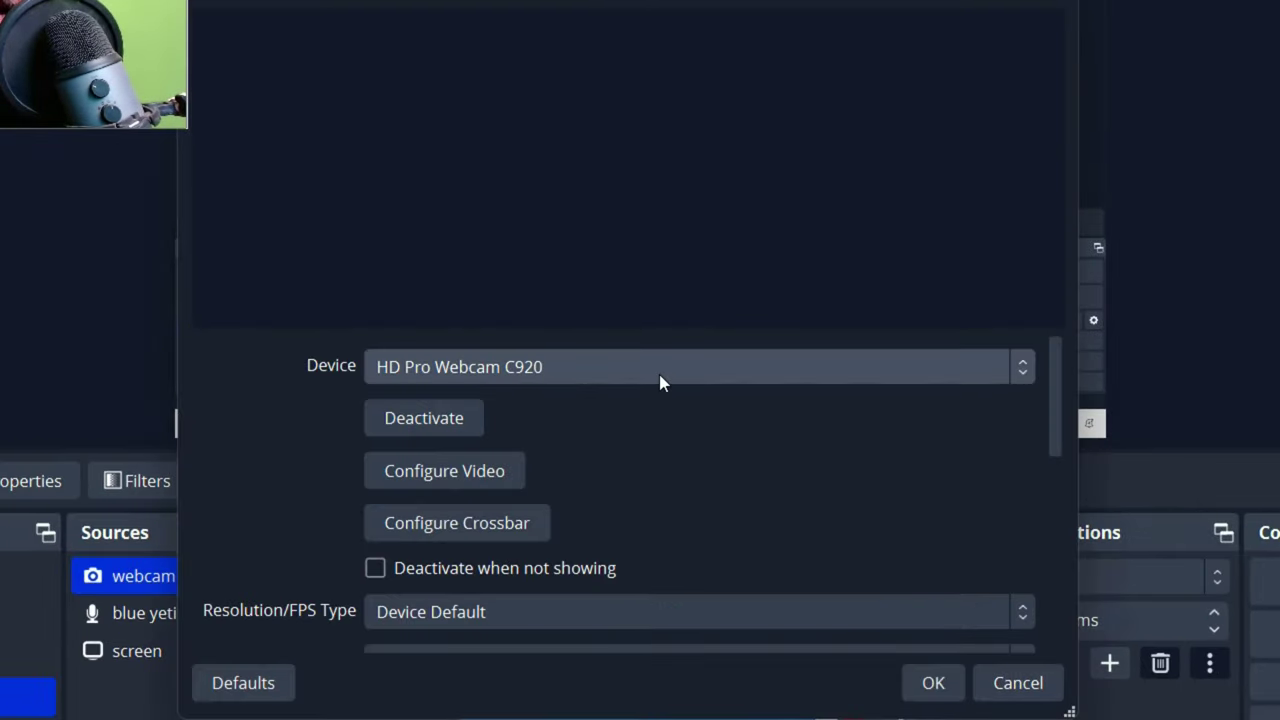
{"action": "left_click", "coordinate": [659, 370]}
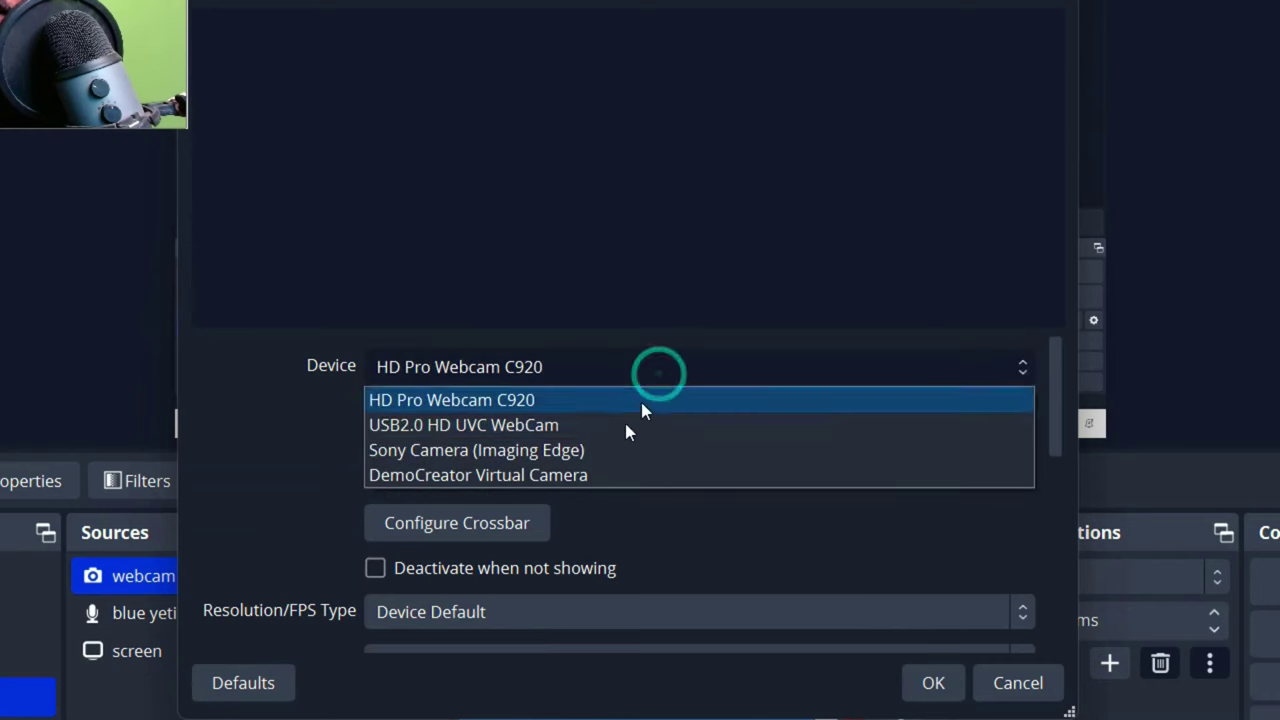
{"action": "left_click", "coordinate": [606, 451]}
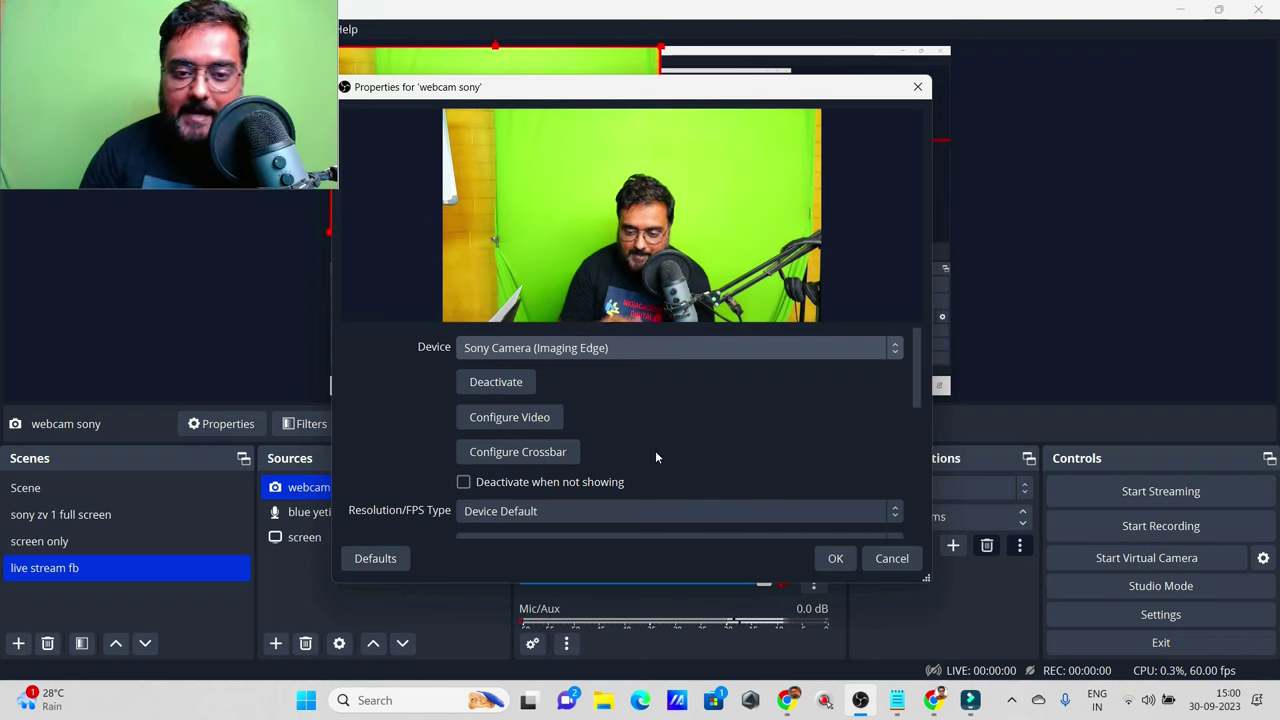
{"action": "left_click", "coordinate": [836, 558]}
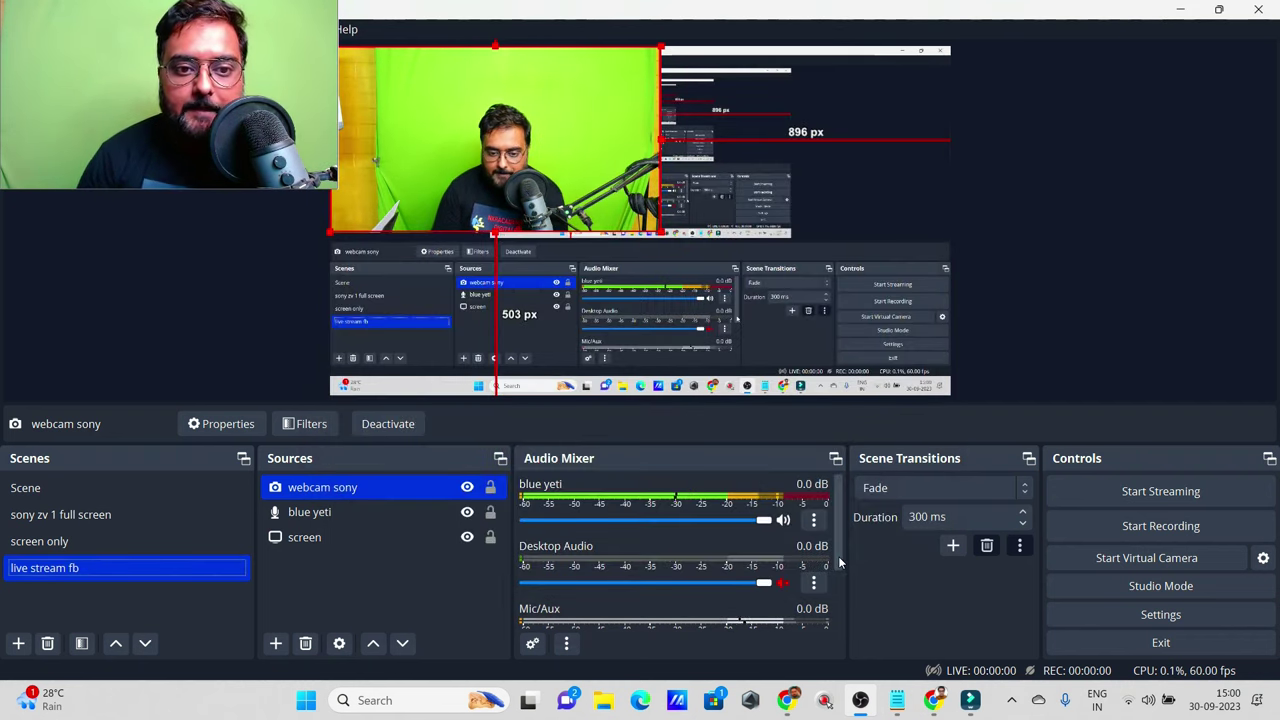
Narrow and shorten the webcam sony feed, then snap it to the canvas's right edge
{"action": "left_click_drag", "start_coordinate": [611, 220], "coordinate": [767, 285]}
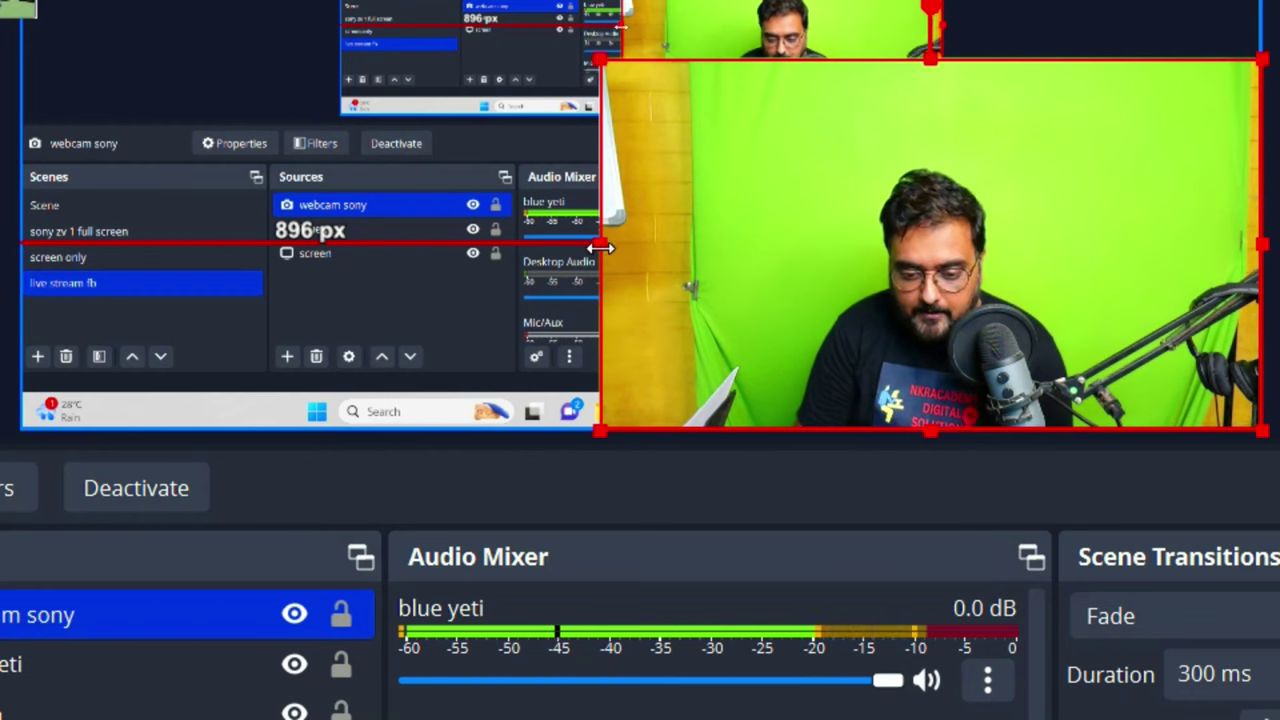
{"action": "left_click_drag", "start_coordinate": [600, 244], "coordinate": [760, 265]}
{"action": "left_click_drag", "start_coordinate": [1262, 244], "coordinate": [1124, 256]}
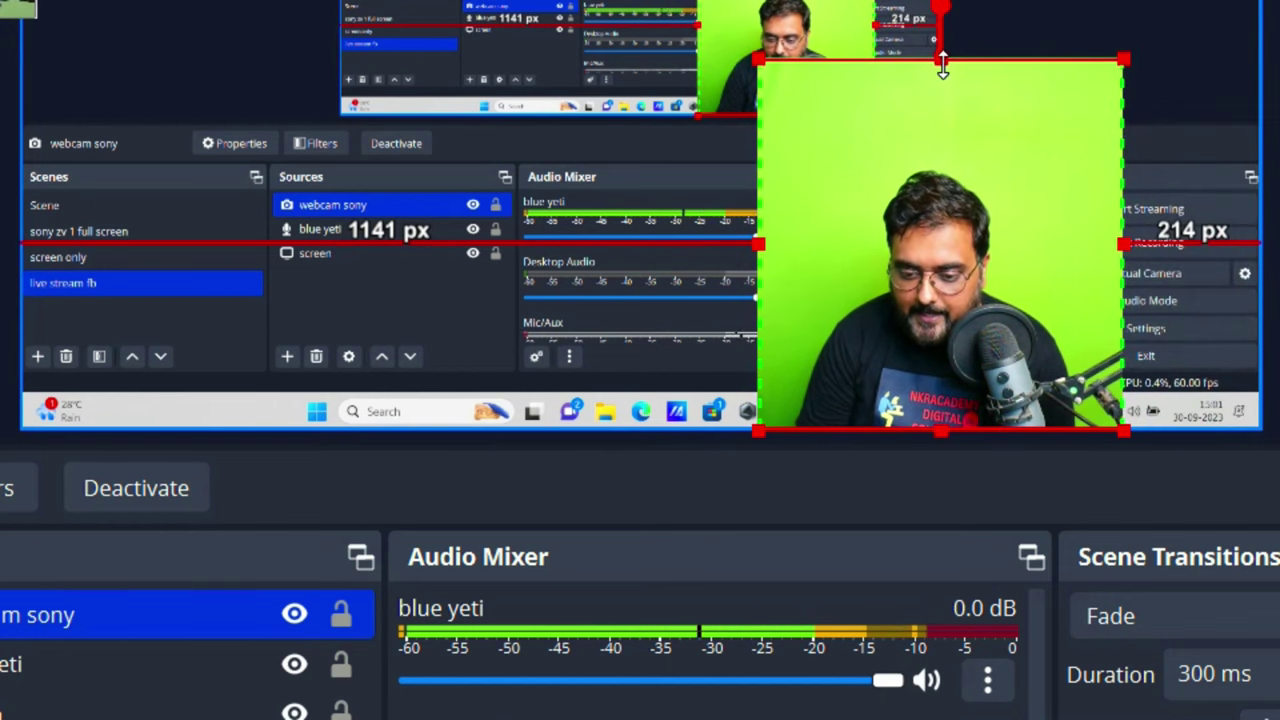
{"action": "left_click_drag", "start_coordinate": [941, 61], "coordinate": [940, 154]}
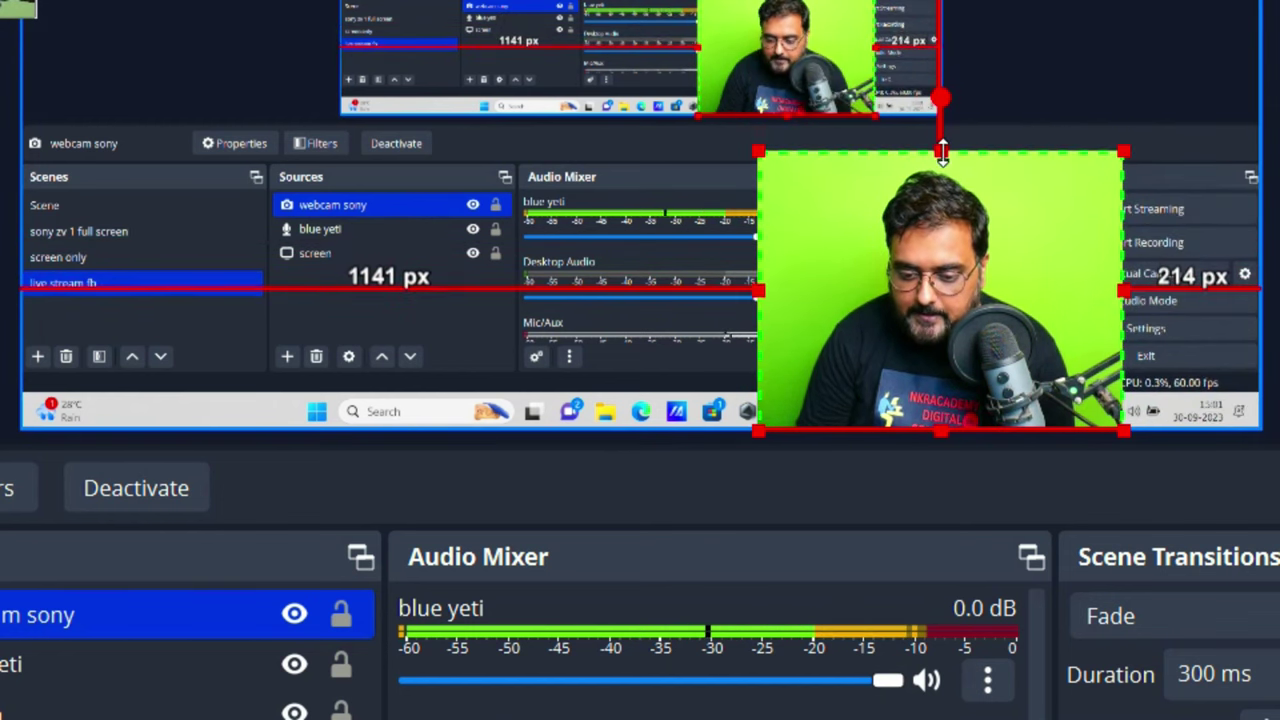
{"action": "left_click_drag", "start_coordinate": [925, 236], "coordinate": [1057, 244]}
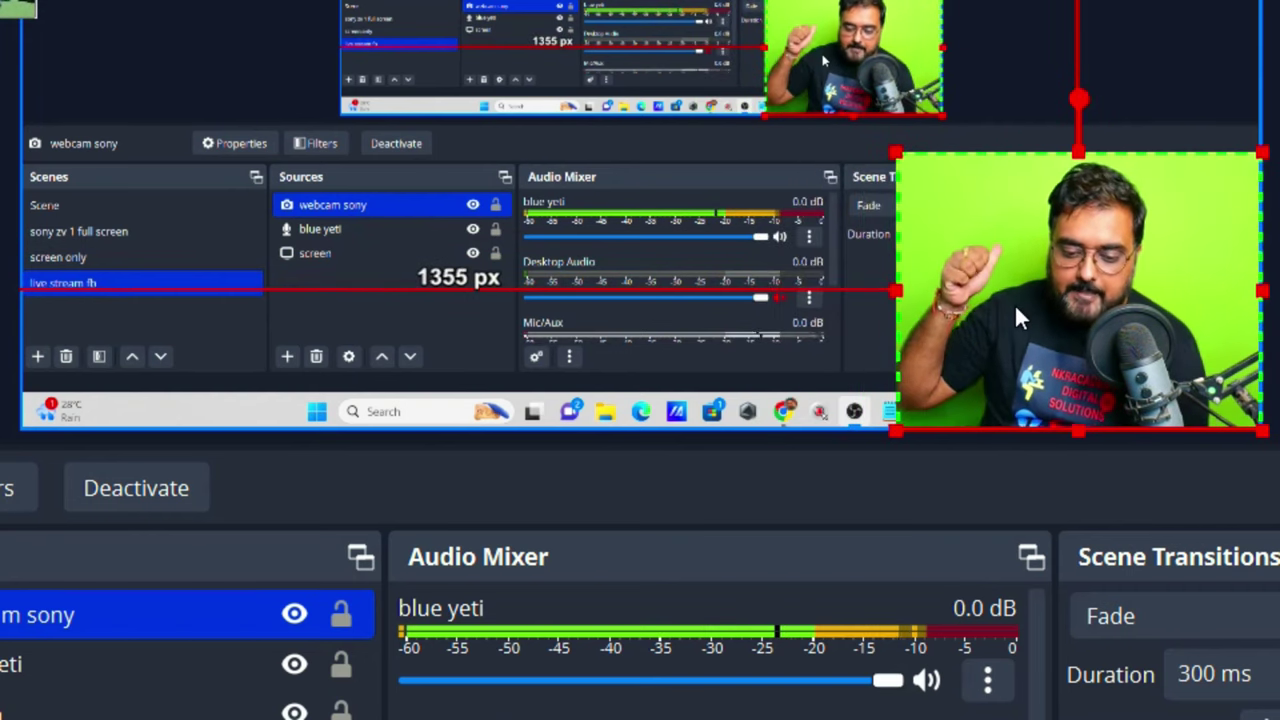
Add a Chroma Key effect filter to the webcam sony source
{"action": "right_click", "coordinate": [56, 622]}
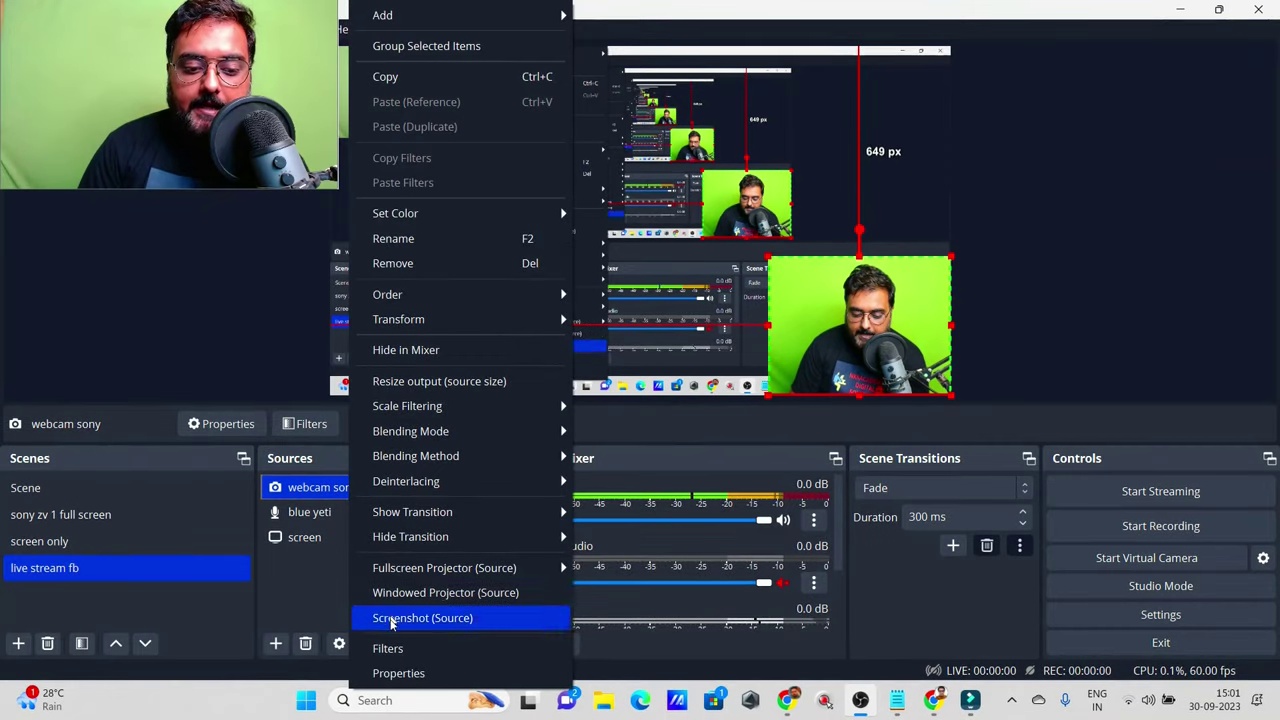
{"action": "left_click", "coordinate": [388, 648]}
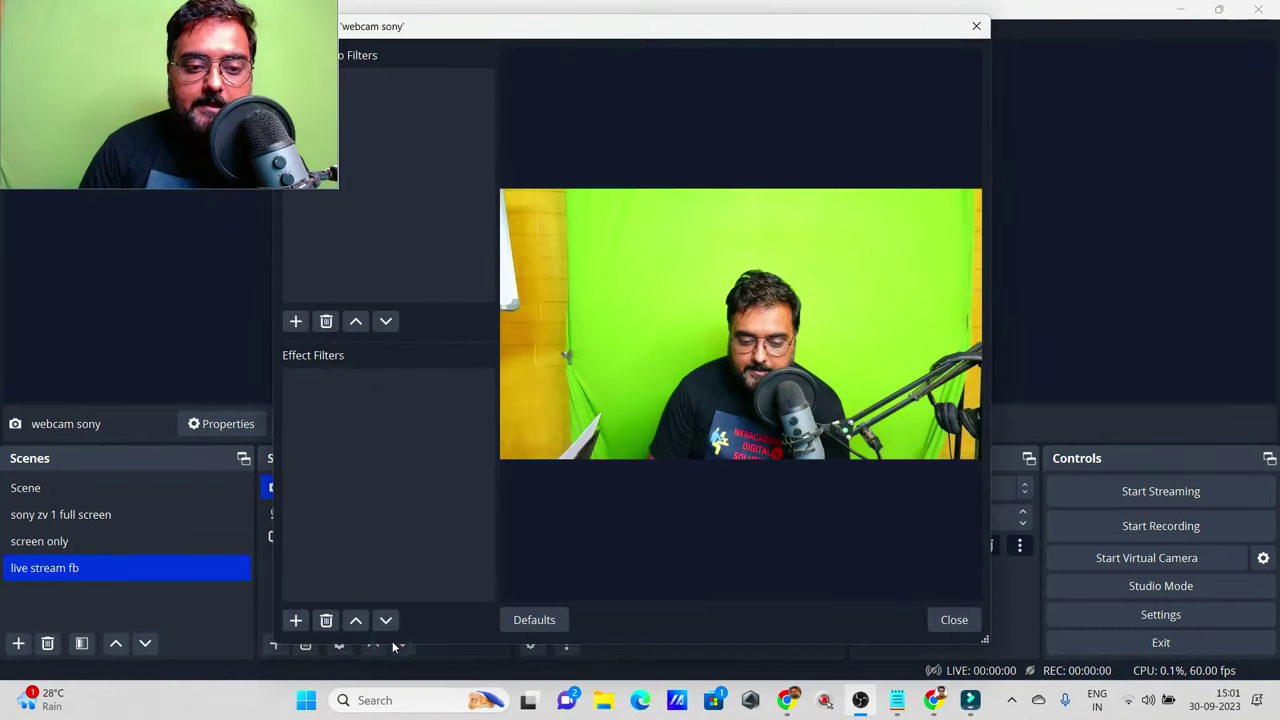
{"action": "left_click", "coordinate": [295, 620]}
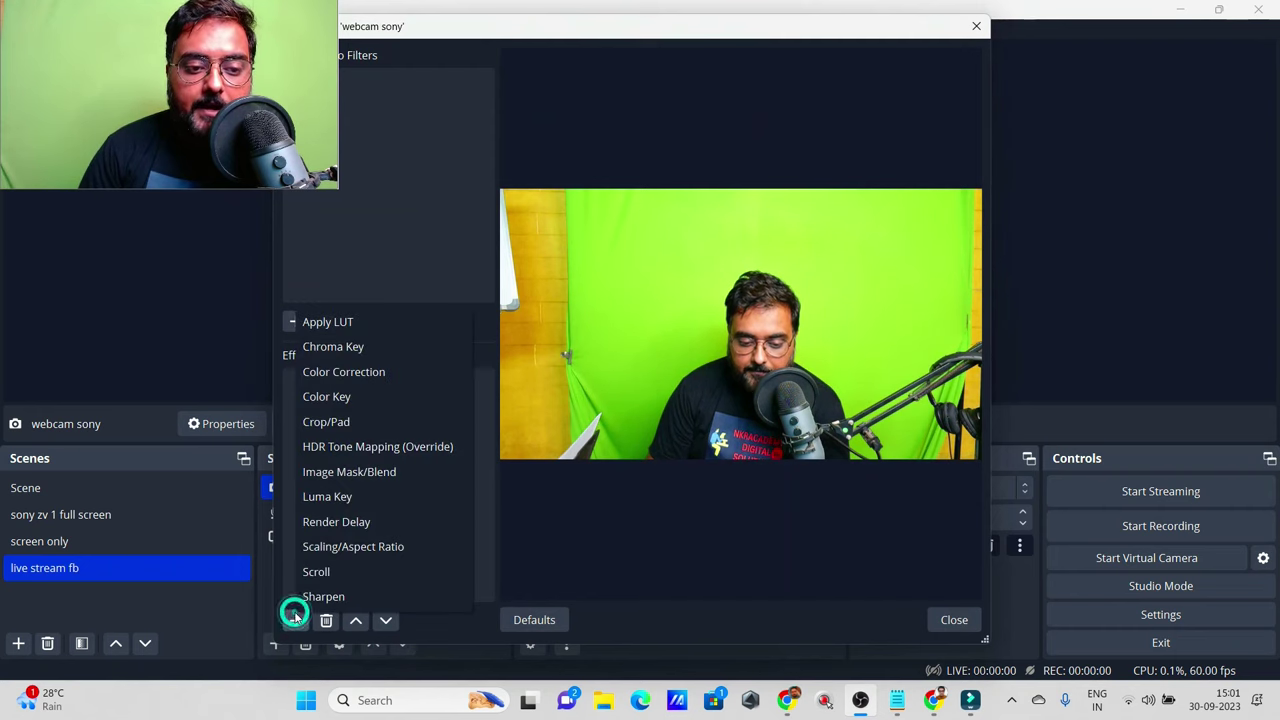
{"action": "left_click", "coordinate": [338, 347]}
{"action": "left_click", "coordinate": [591, 360]}
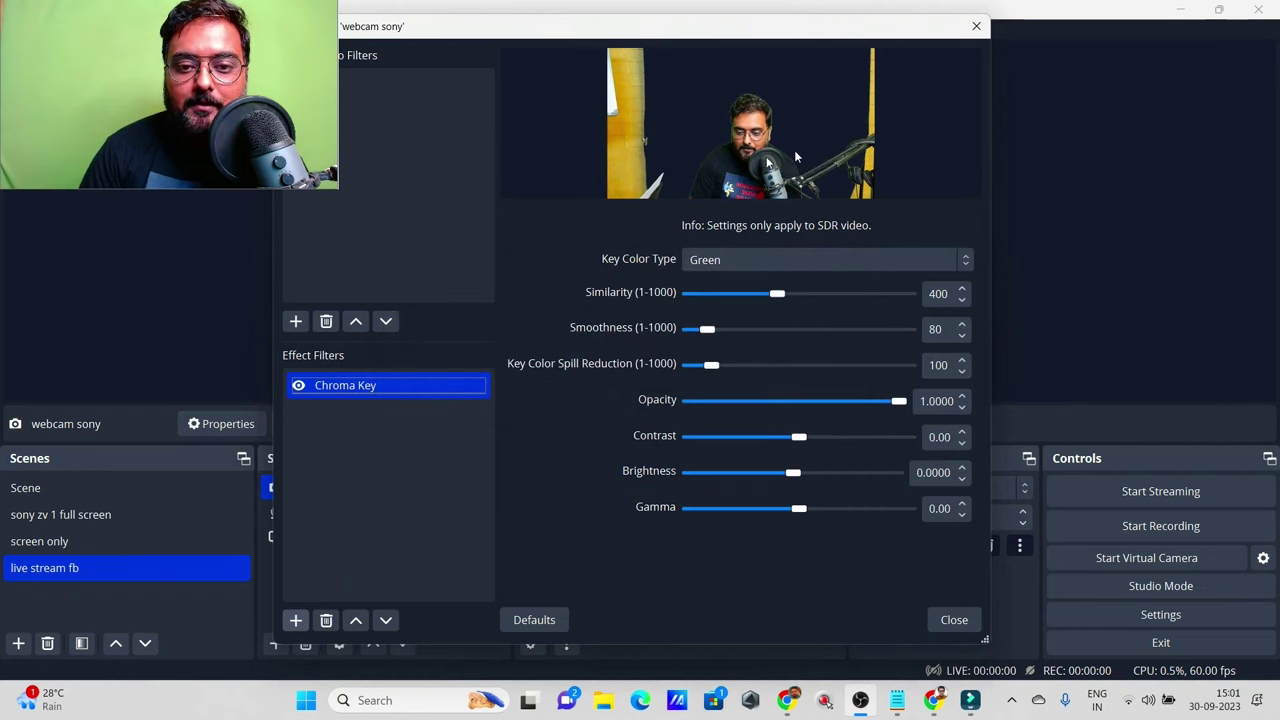
{"action": "left_click", "coordinate": [953, 620]}
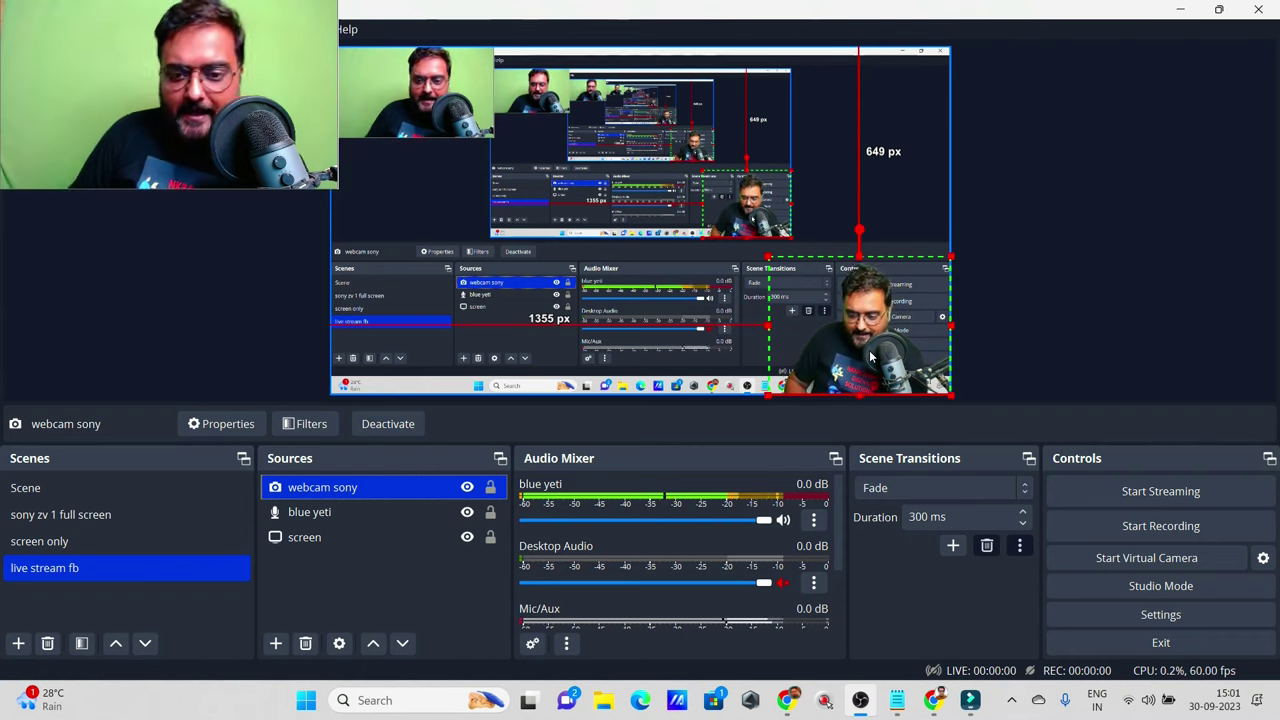
Open the HDPL Season 2 presentation maximized in PowerPoint, then return to OBS Studio
{"action": "left_click", "coordinate": [1183, 11]}
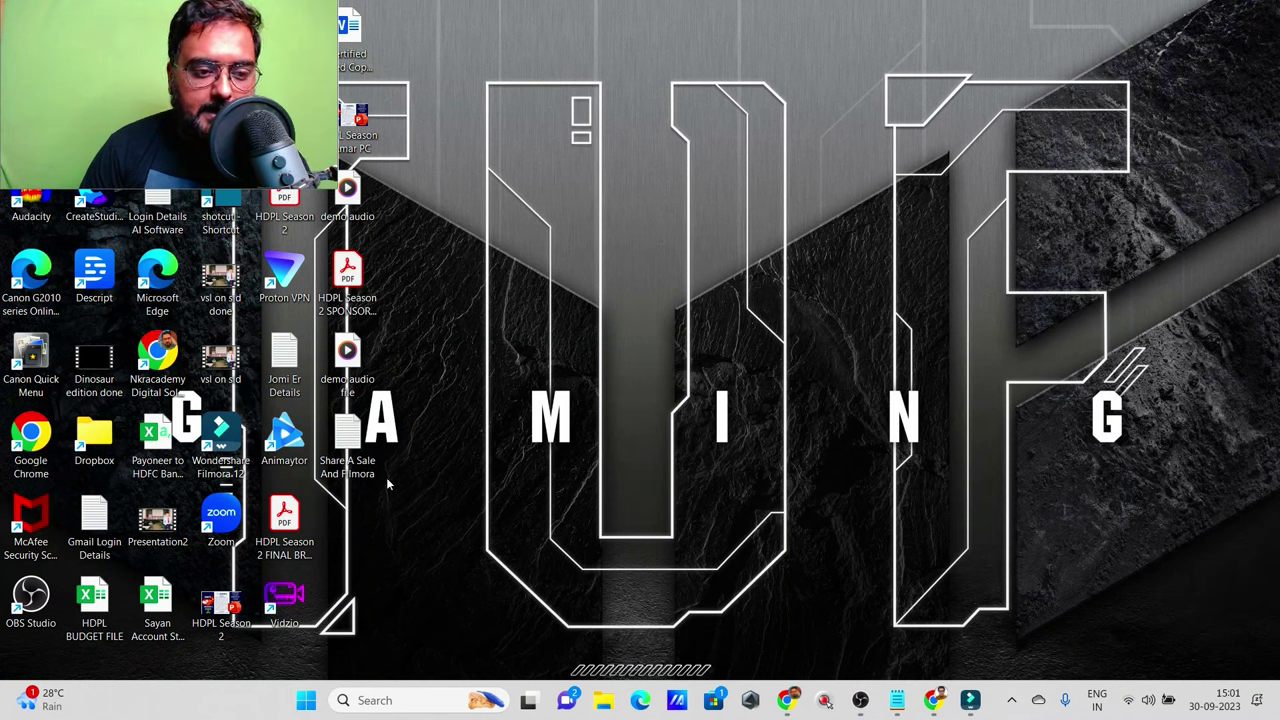
{"action": "double_click", "coordinate": [233, 607]}
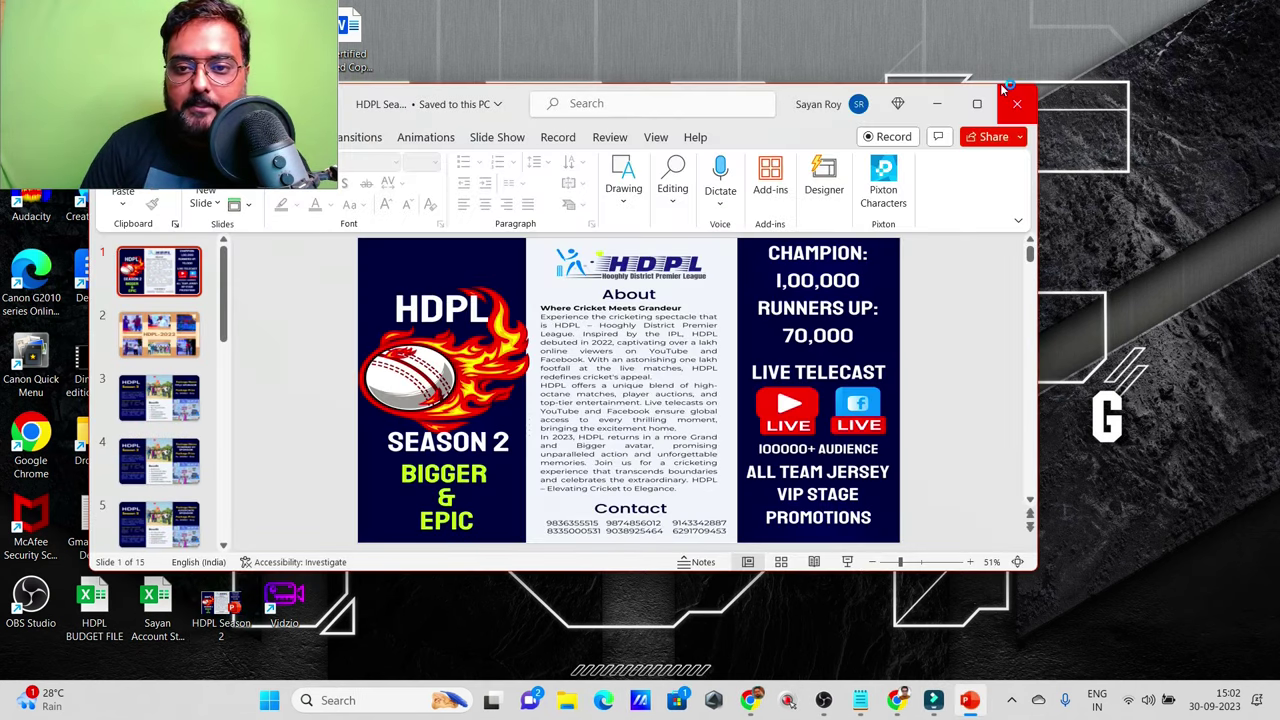
{"action": "mouse_move", "coordinate": [982, 99]}
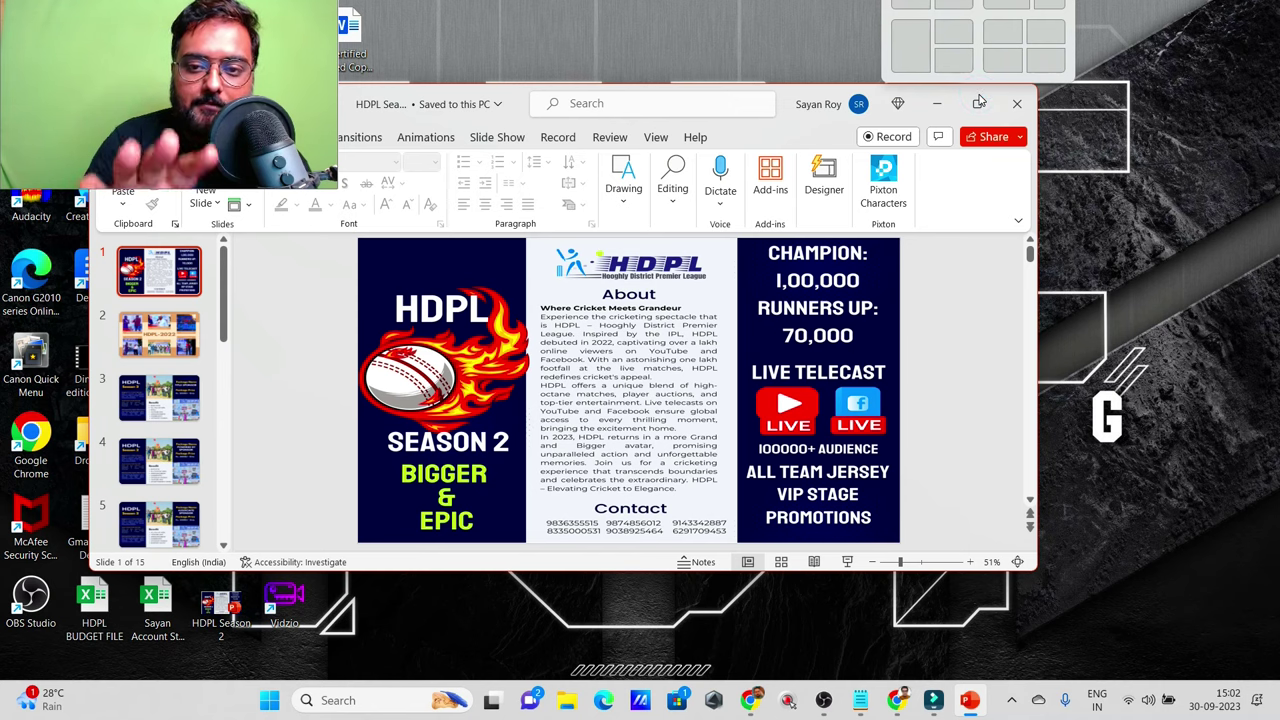
{"action": "left_click", "coordinate": [979, 105]}
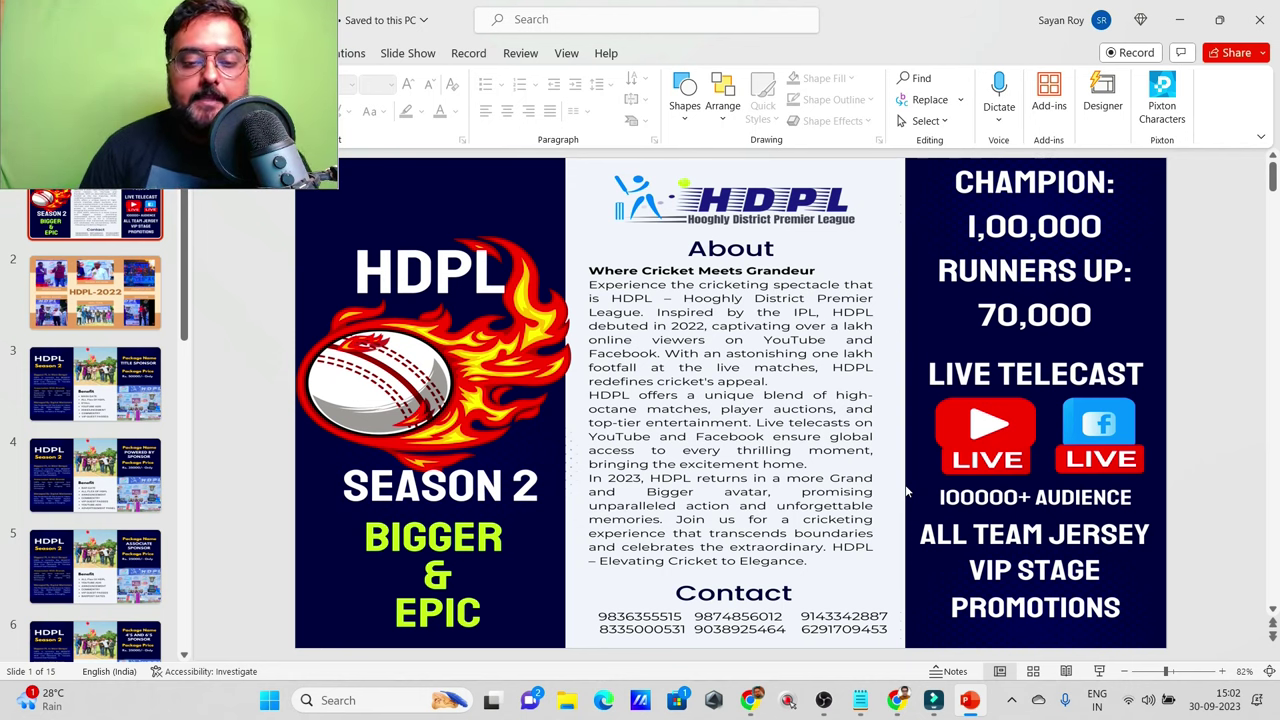
{"action": "left_click", "coordinate": [823, 700]}
{"action": "mouse_move", "coordinate": [848, 700]}
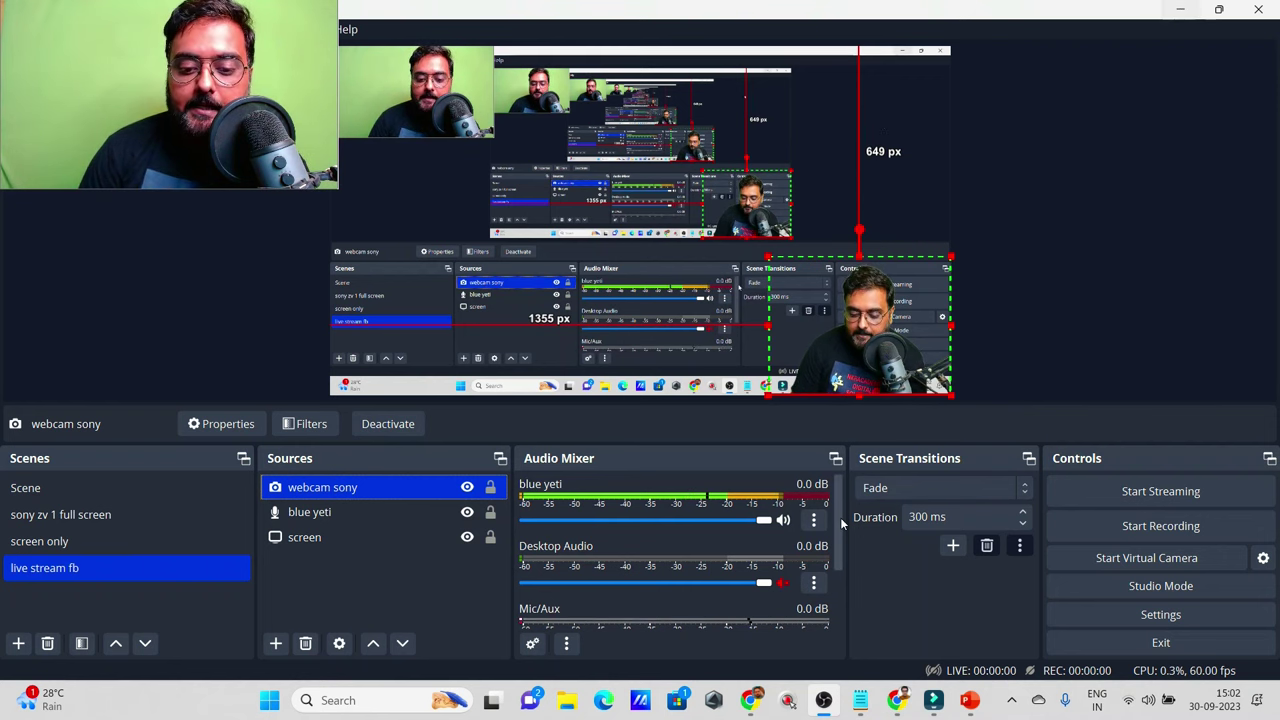
Open Facebook's Live video page and scroll to the Go live and Create event cards
{"action": "left_click", "coordinate": [755, 700]}
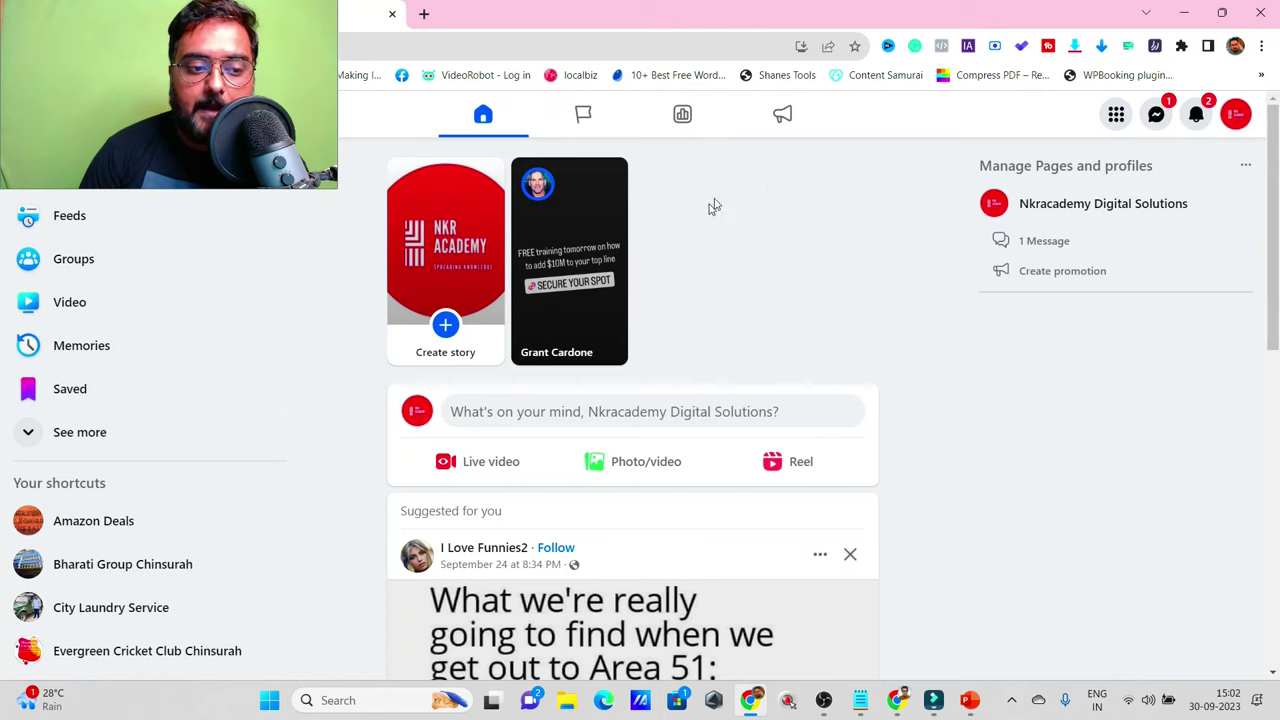
{"action": "left_click", "coordinate": [493, 464]}
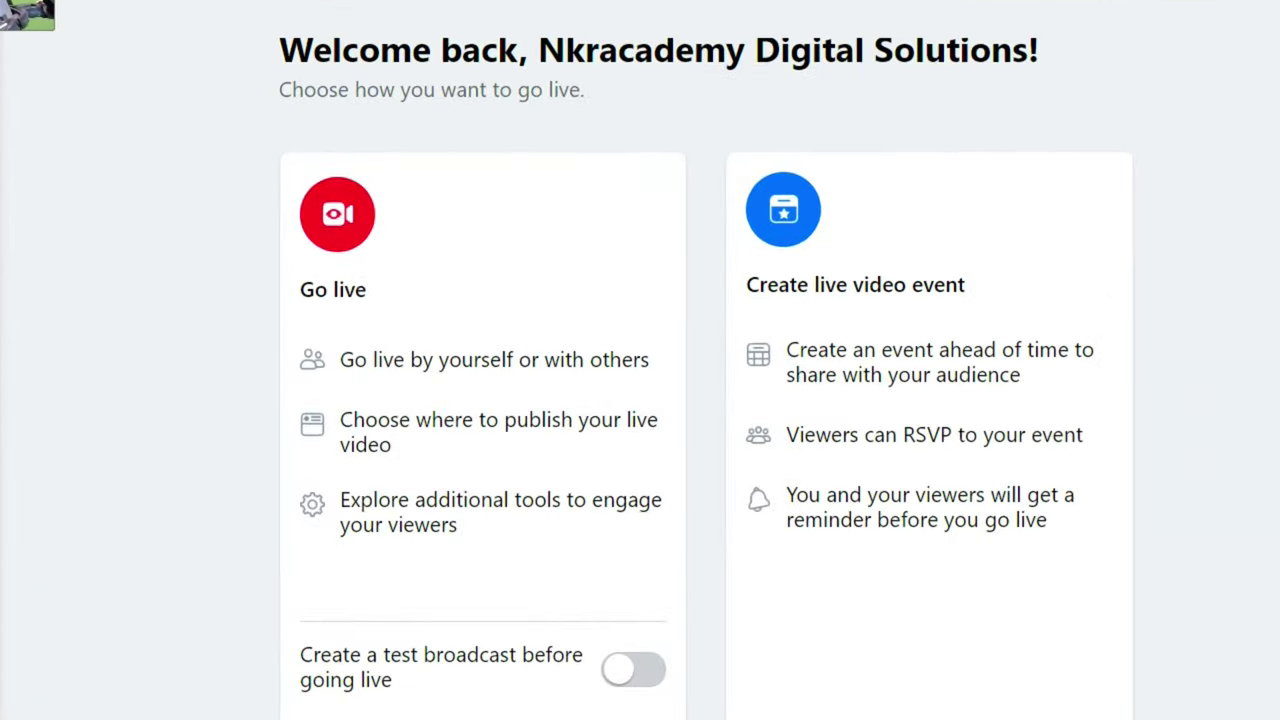
{"action": "scroll", "coordinate": [705, 360], "scroll_direction": "down", "scroll_amount": 3}
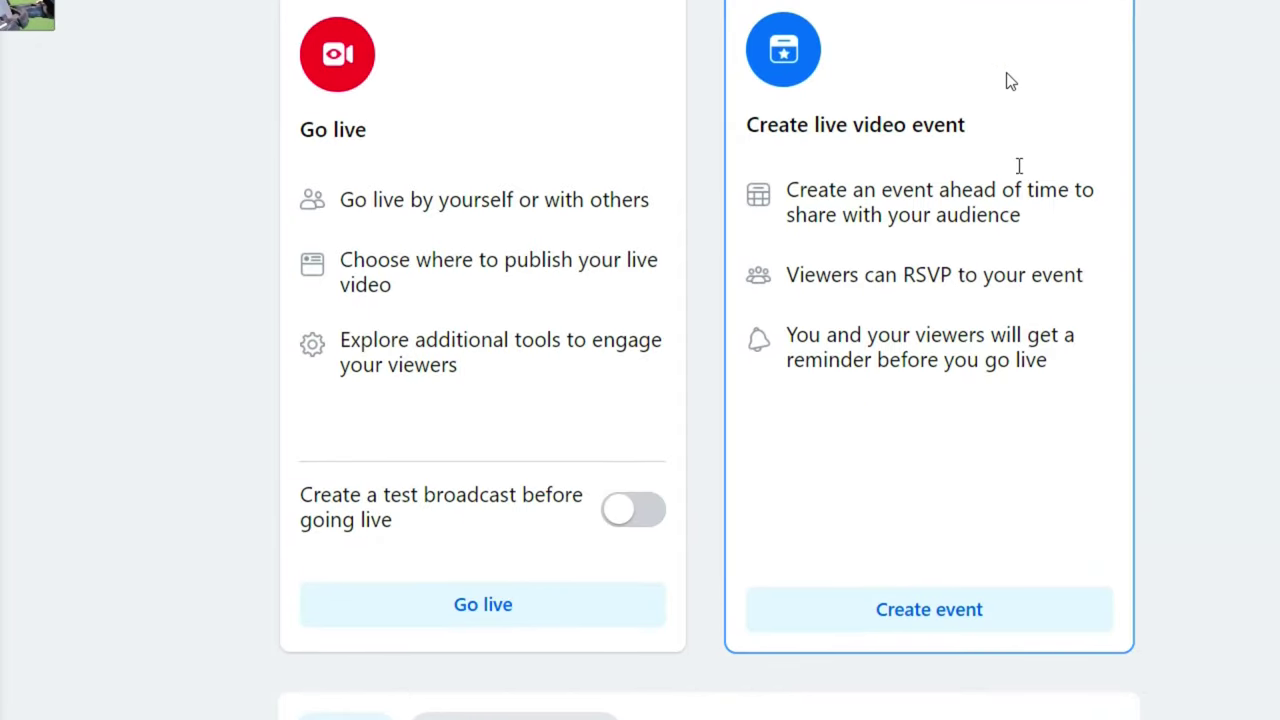
Review the live event and Go live card descriptions, then choose to go live now
{"action": "left_click_drag", "start_coordinate": [753, 122], "coordinate": [951, 138]}
{"action": "left_click_drag", "start_coordinate": [852, 190], "coordinate": [922, 265]}
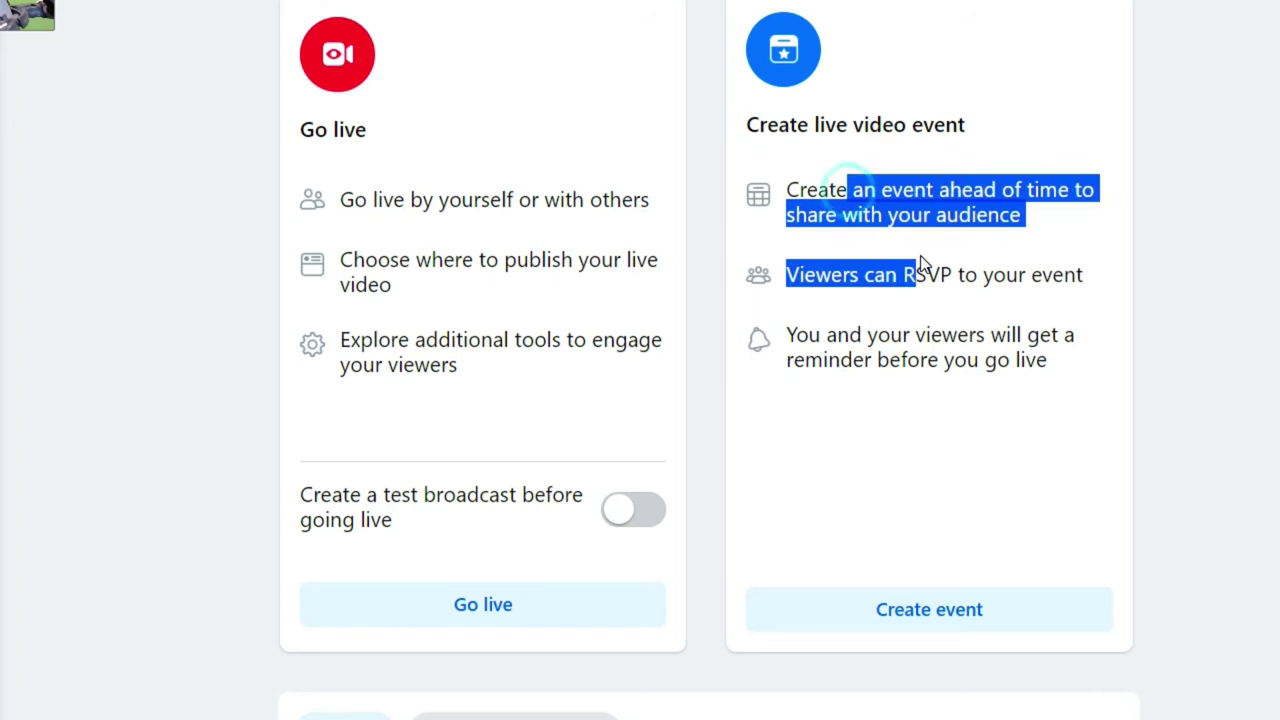
{"action": "left_click_drag", "start_coordinate": [878, 337], "coordinate": [962, 372]}
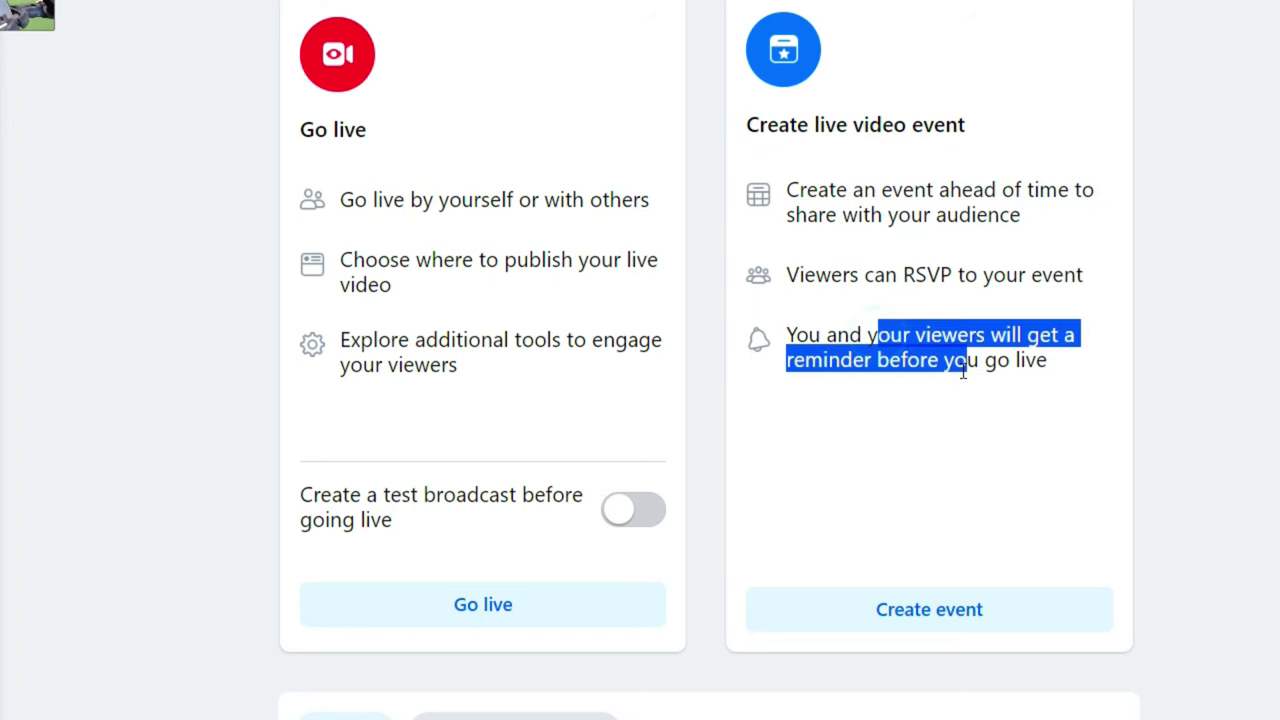
{"action": "left_click_drag", "start_coordinate": [370, 200], "coordinate": [641, 364]}
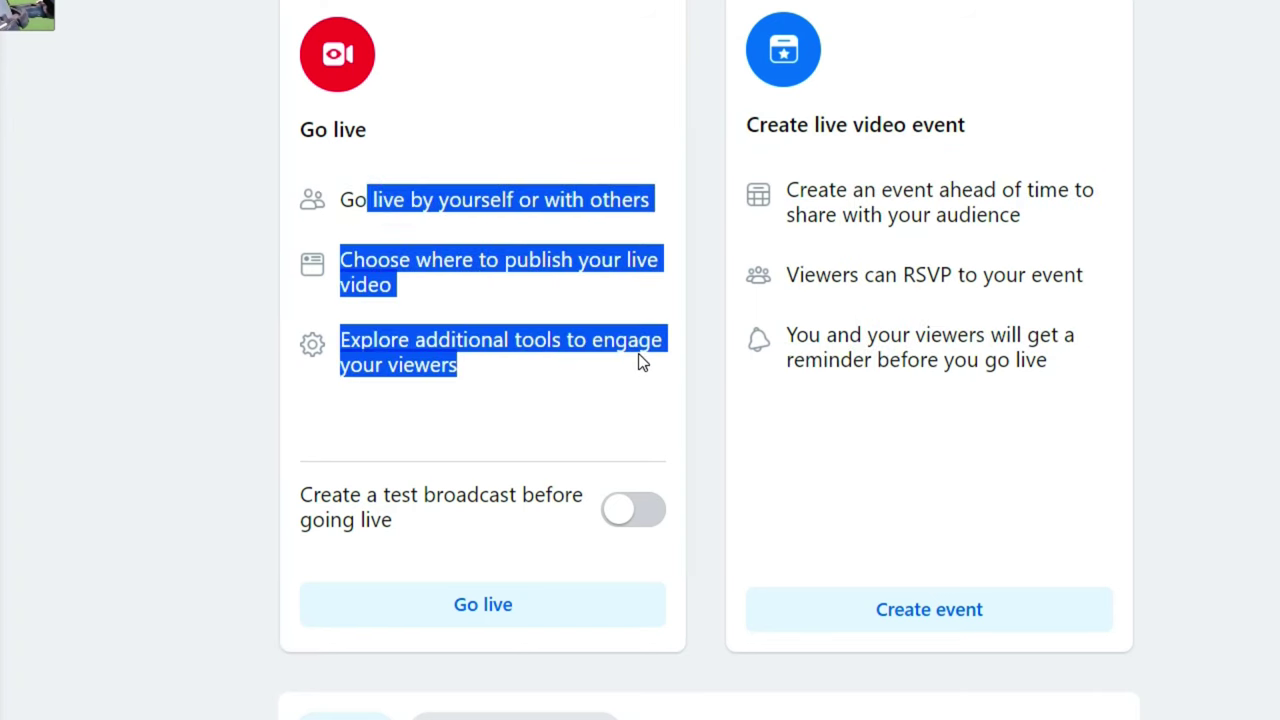
{"action": "left_click", "coordinate": [498, 611]}
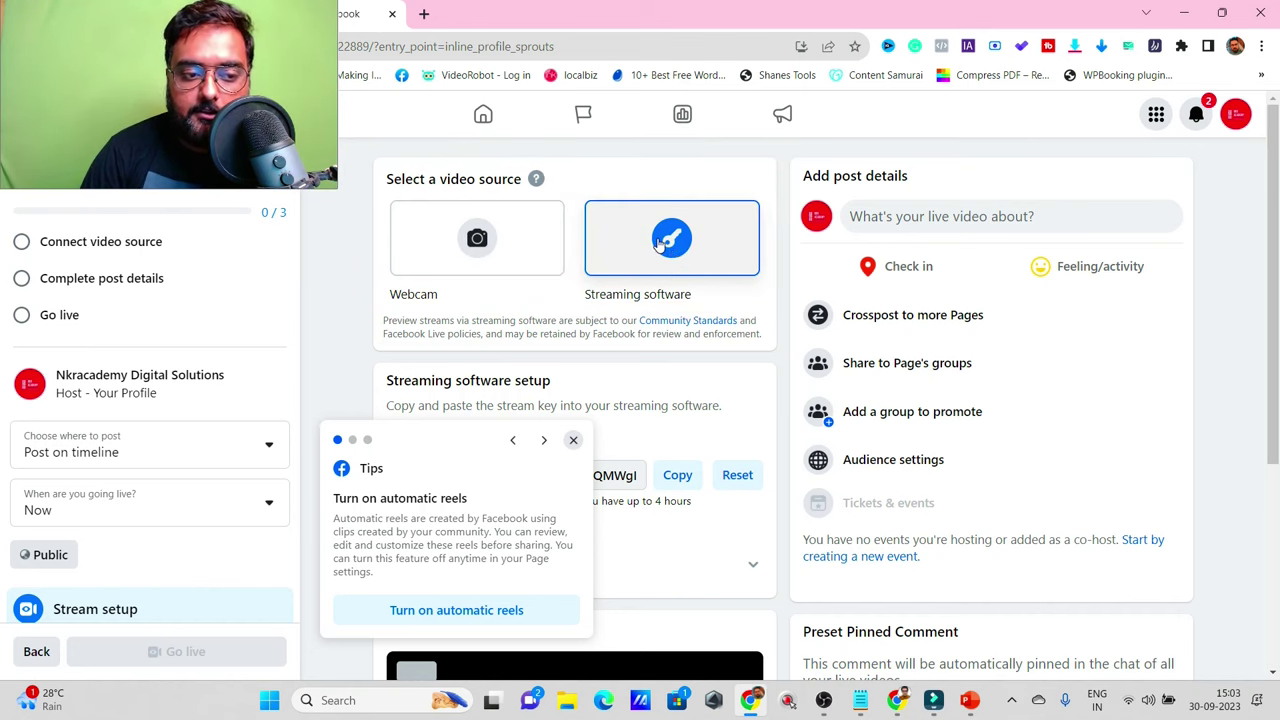
Dismiss the Facebook live video tips popups
{"action": "left_click", "coordinate": [573, 440]}
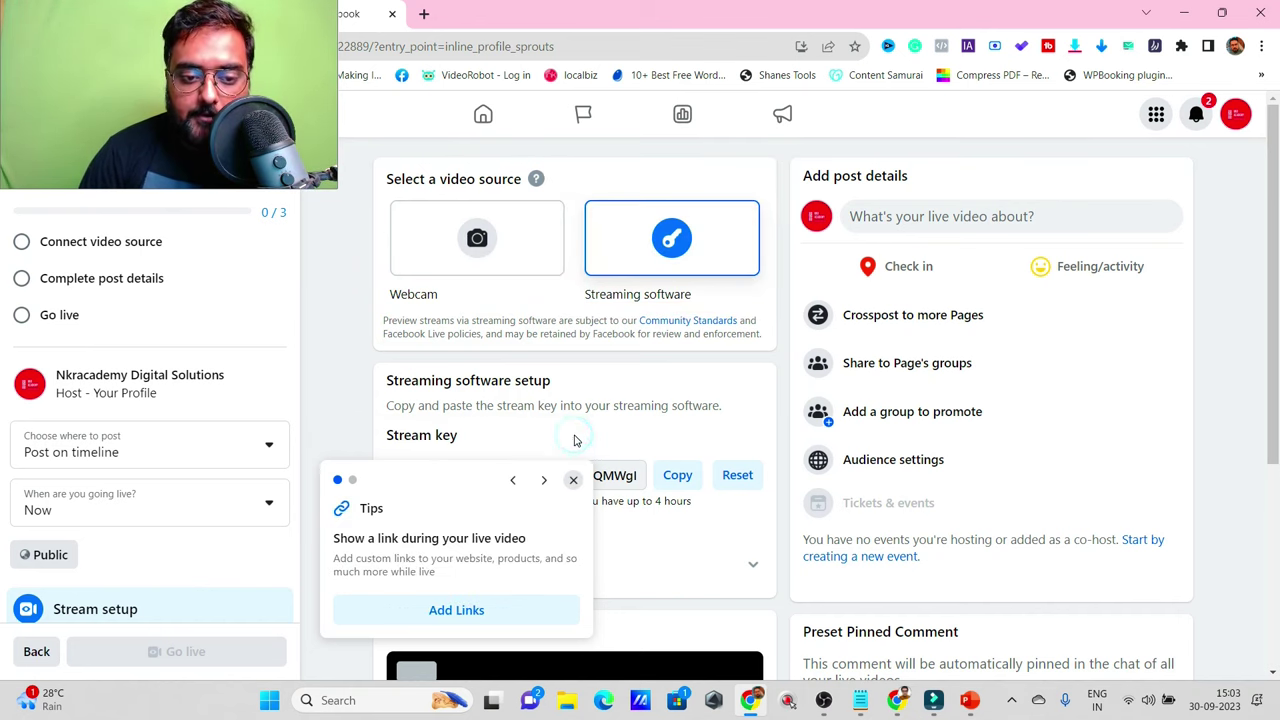
{"action": "left_click", "coordinate": [573, 481]}
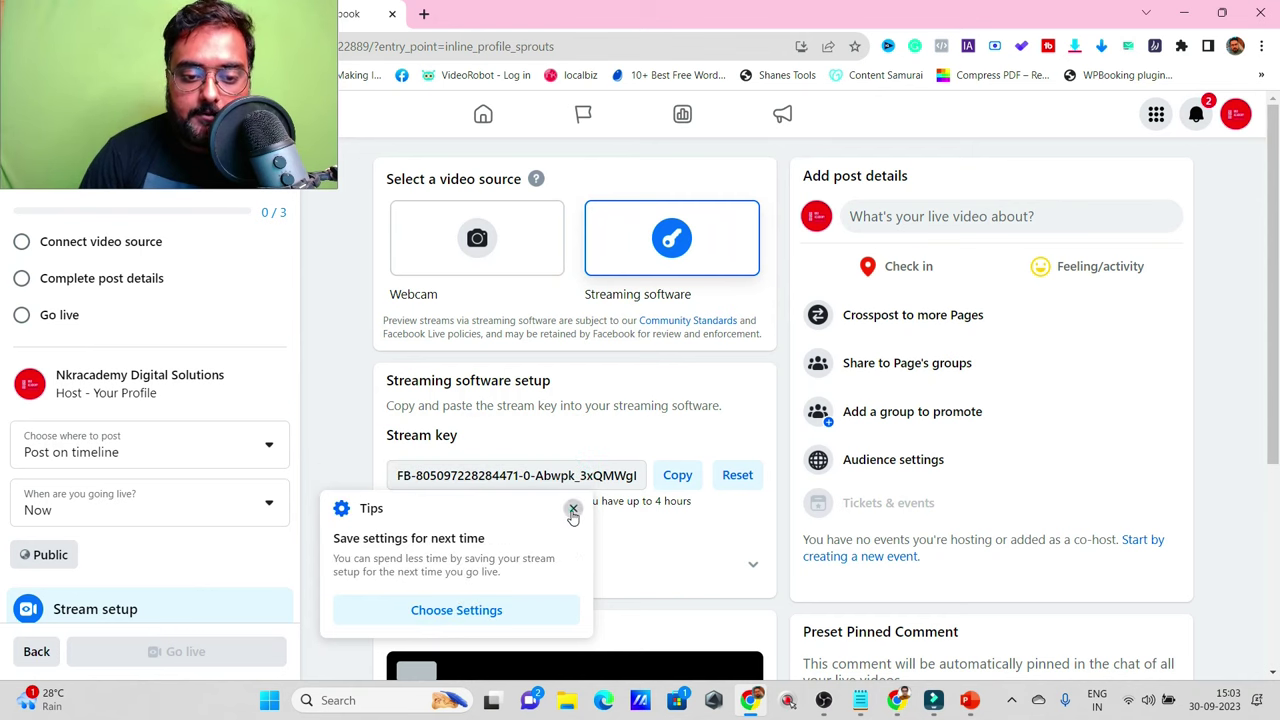
{"action": "left_click", "coordinate": [573, 510]}
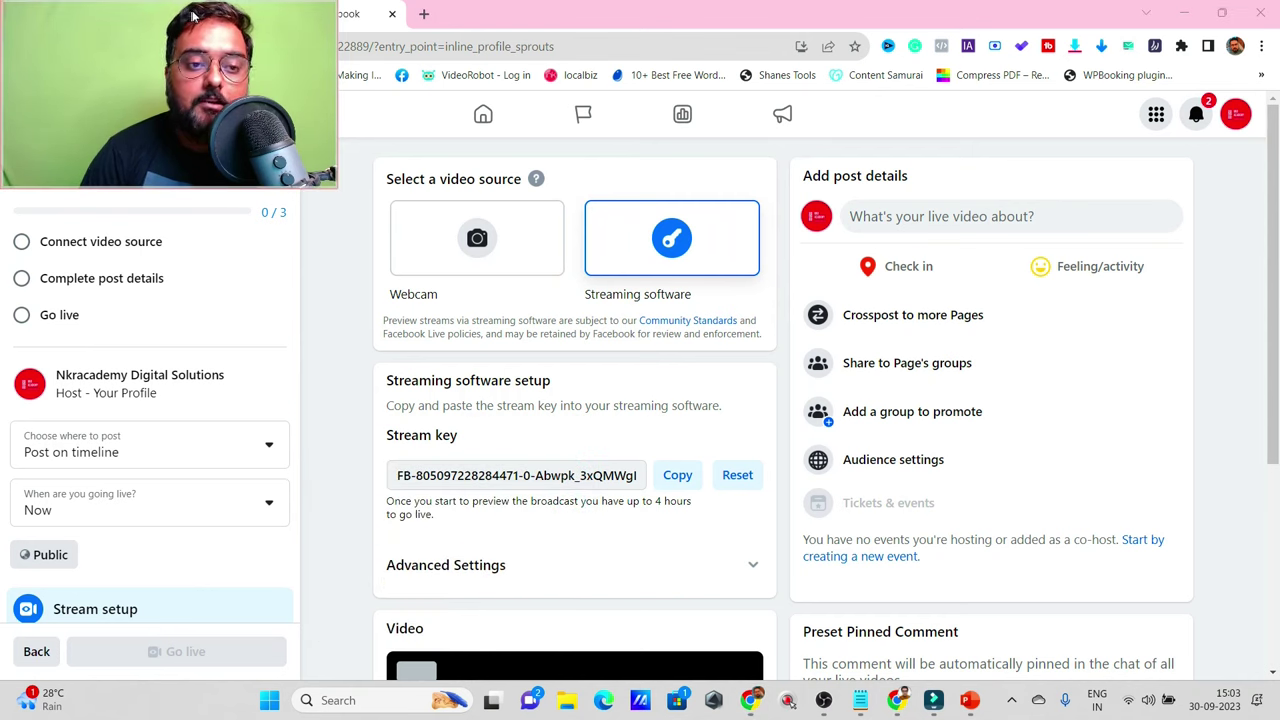
{"action": "left_click_drag", "start_coordinate": [193, 16], "coordinate": [990, 6]}
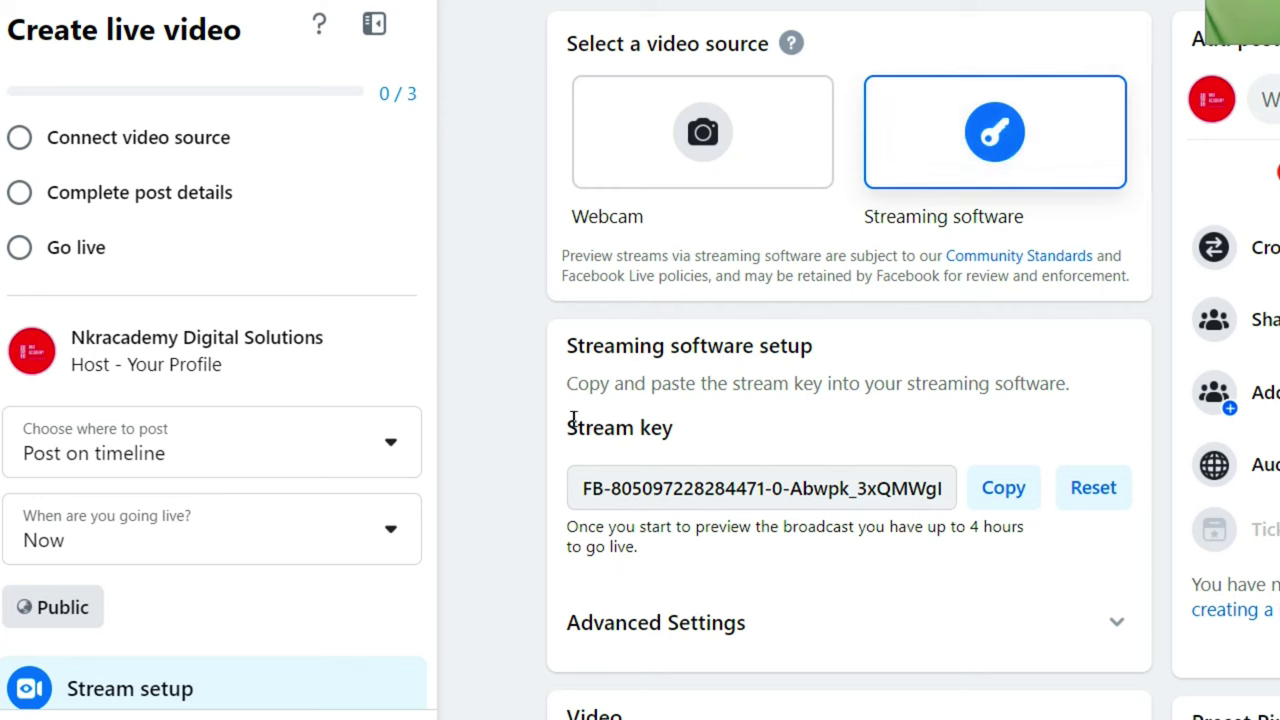
Copy the Facebook stream key and switch back to OBS Studio
{"action": "left_click_drag", "start_coordinate": [565, 428], "coordinate": [692, 440]}
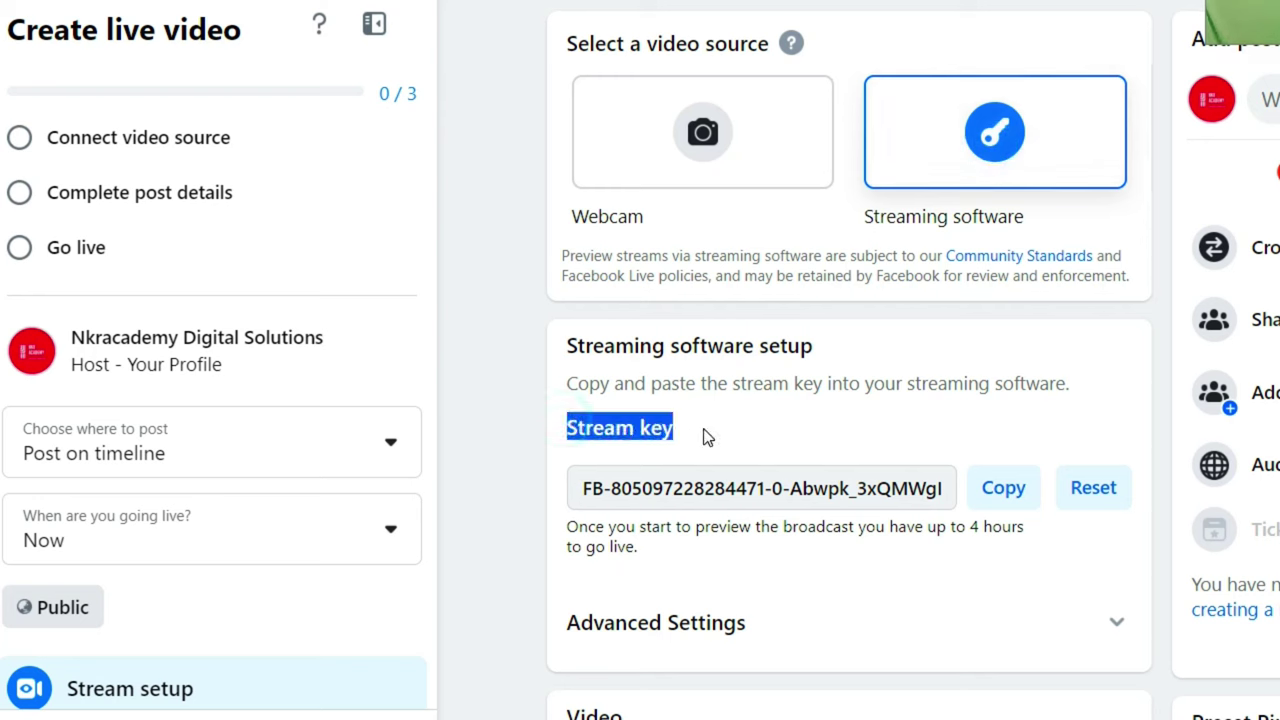
{"action": "left_click", "coordinate": [1005, 489]}
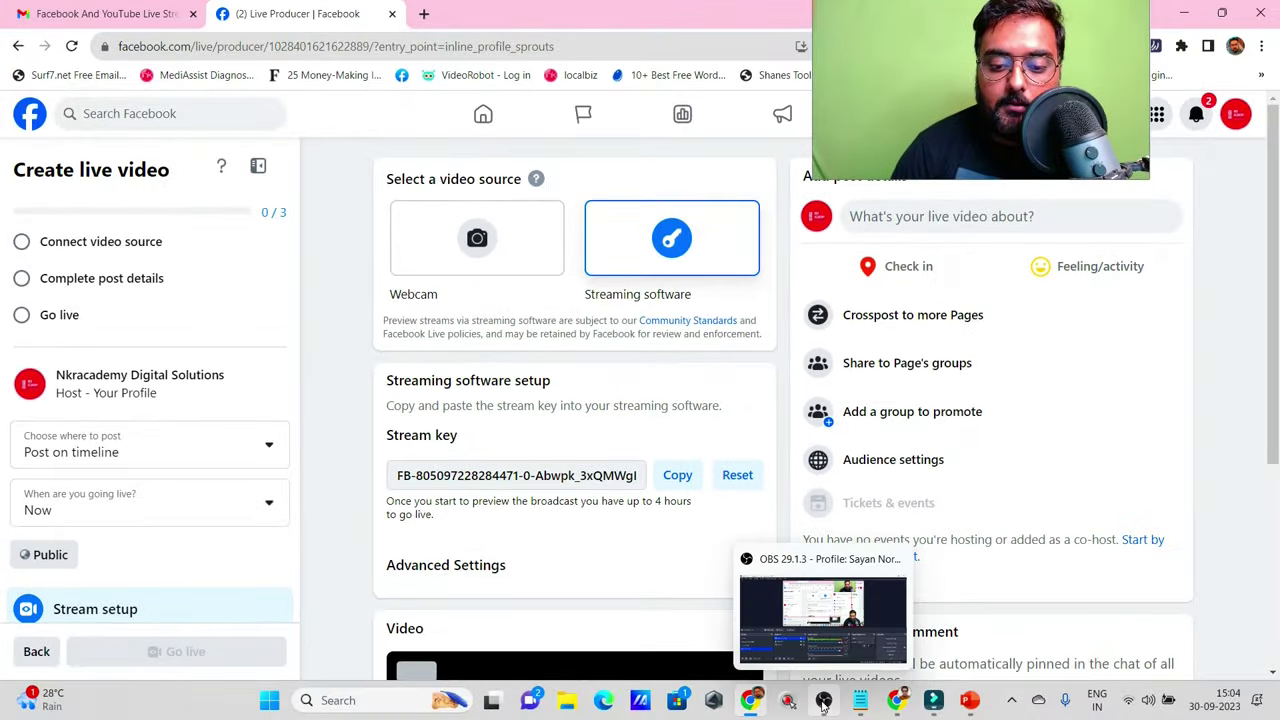
{"action": "left_click", "coordinate": [823, 700]}
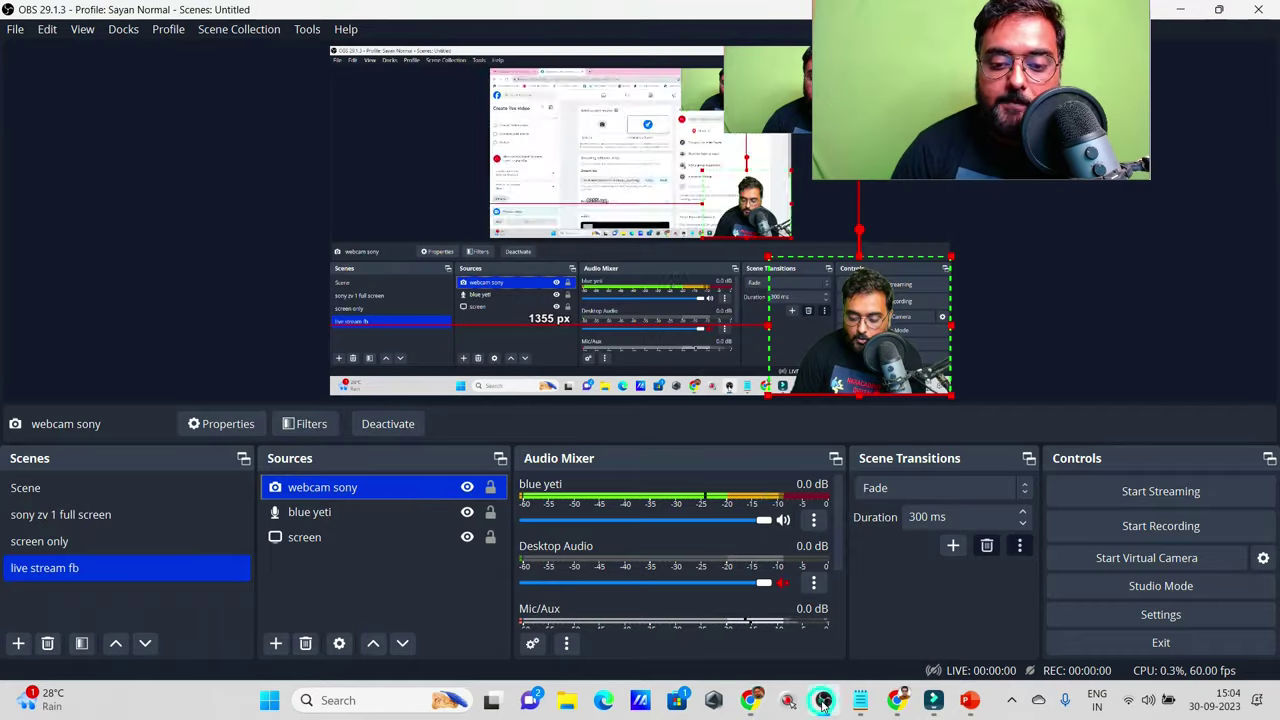
Set the Stream service to Facebook Live with the Default server, paste the stream key, and apply
{"action": "left_click", "coordinate": [1102, 617]}
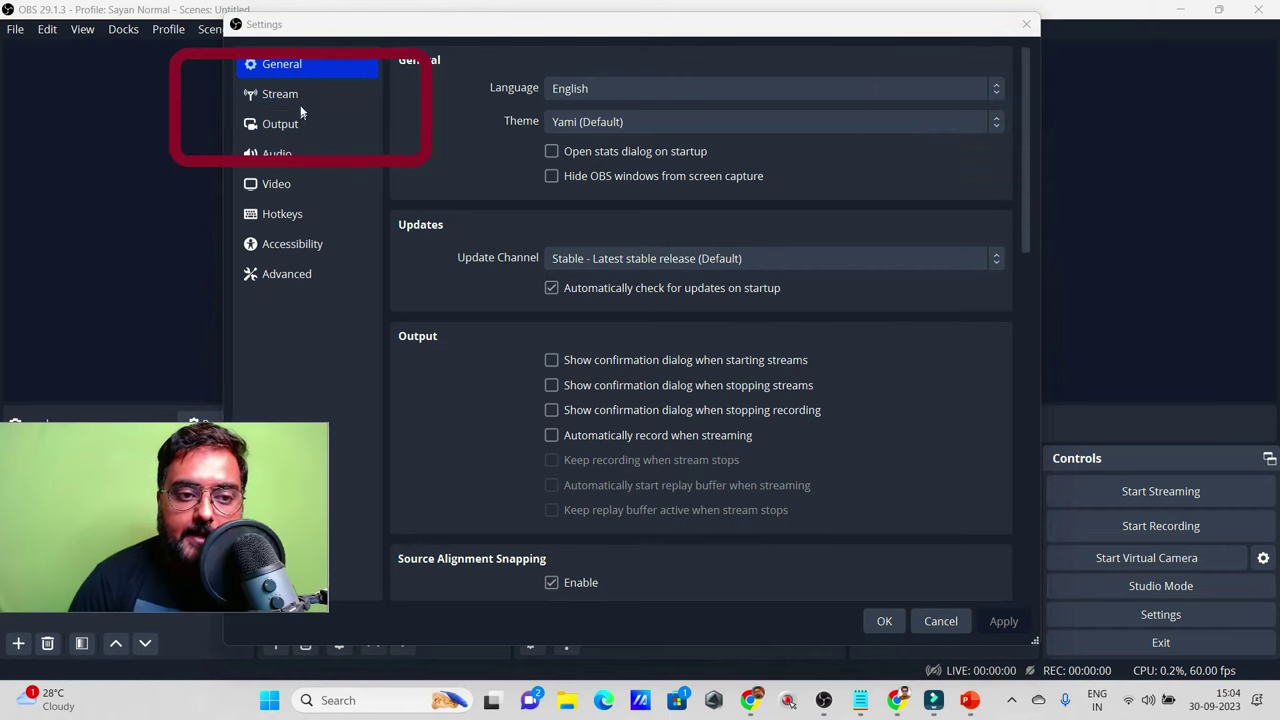
{"action": "left_click", "coordinate": [298, 103]}
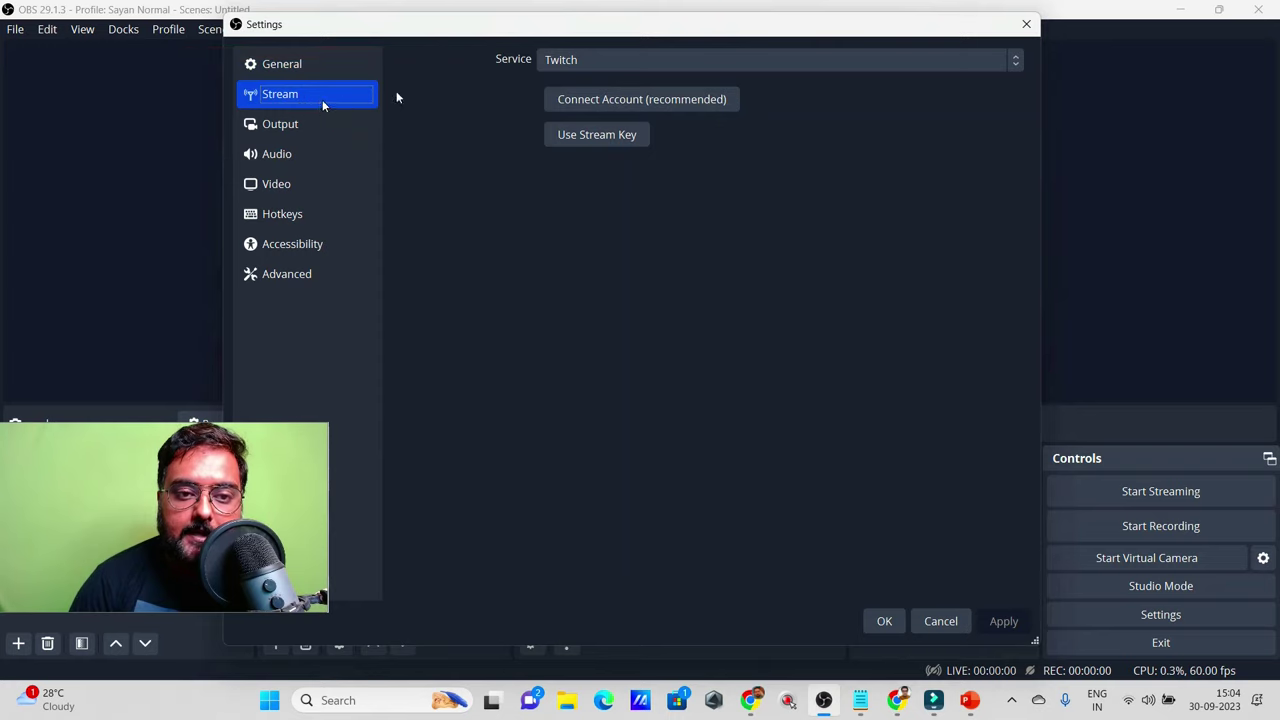
{"action": "left_click", "coordinate": [645, 59]}
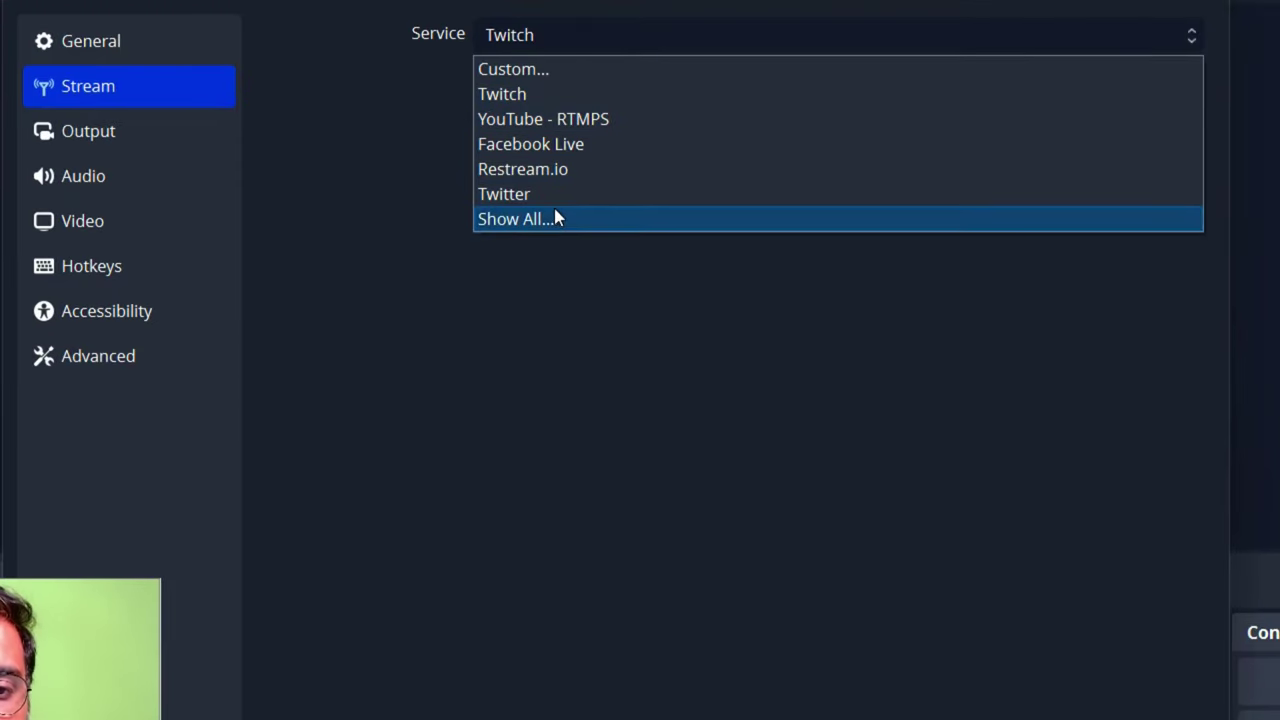
{"action": "left_click", "coordinate": [560, 150]}
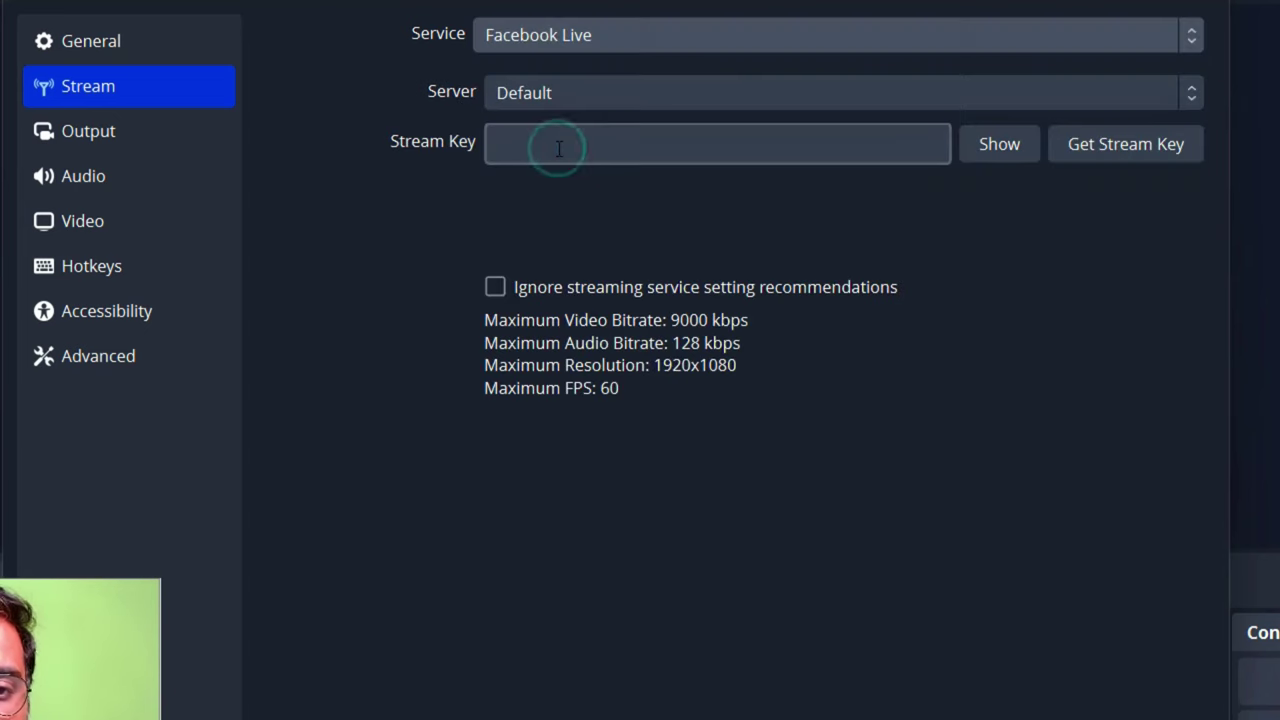
{"action": "left_click", "coordinate": [619, 100]}
{"action": "left_click", "coordinate": [617, 95]}
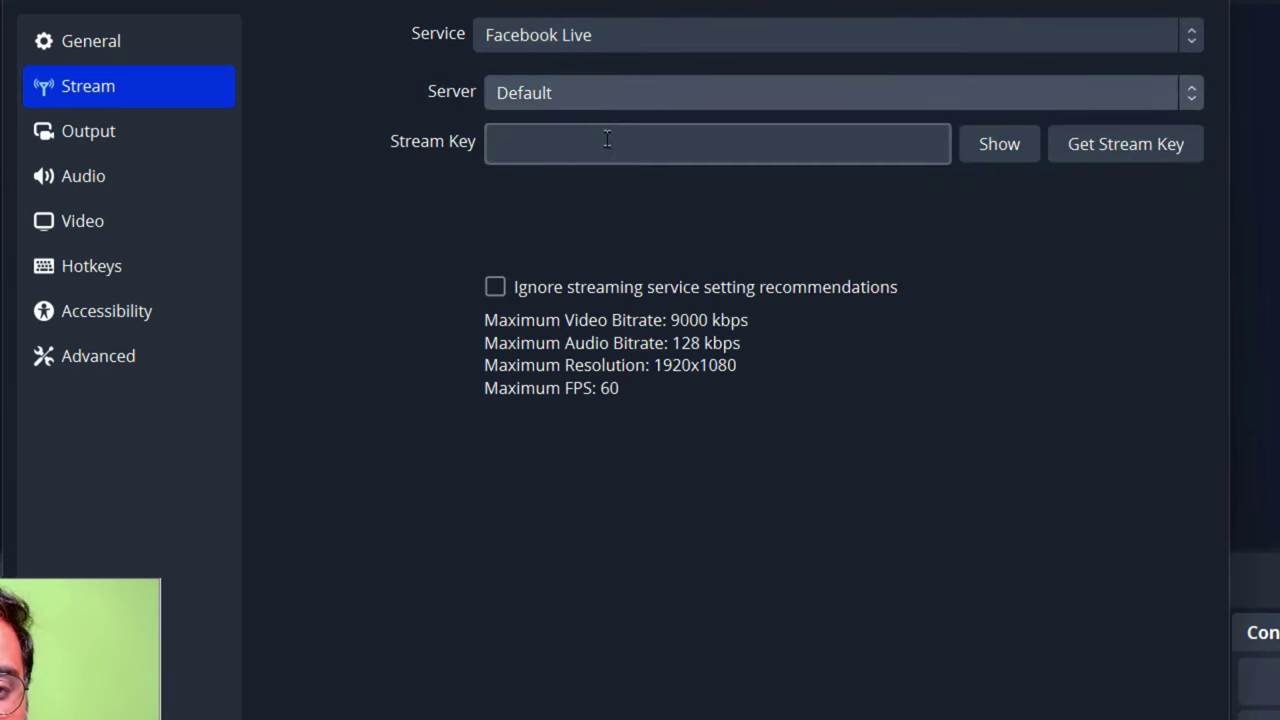
{"action": "left_click", "coordinate": [604, 138]}
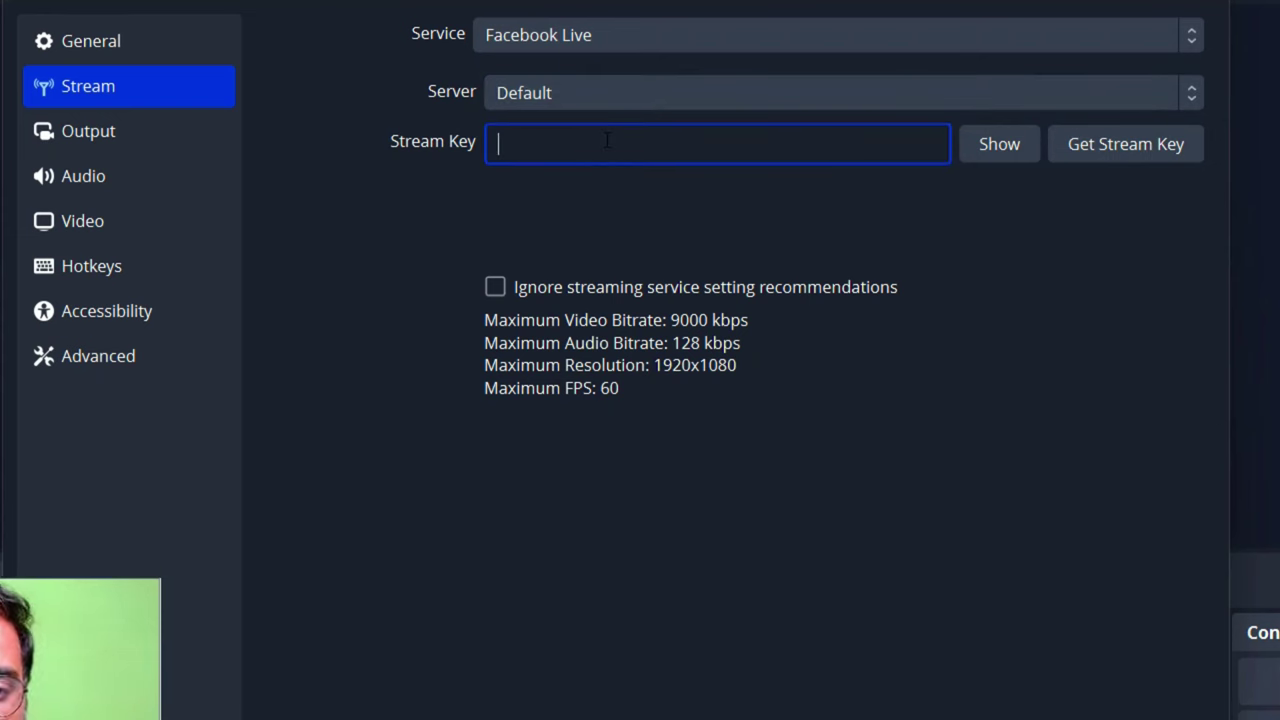
{"action": "key", "text": "ctrl+v"}
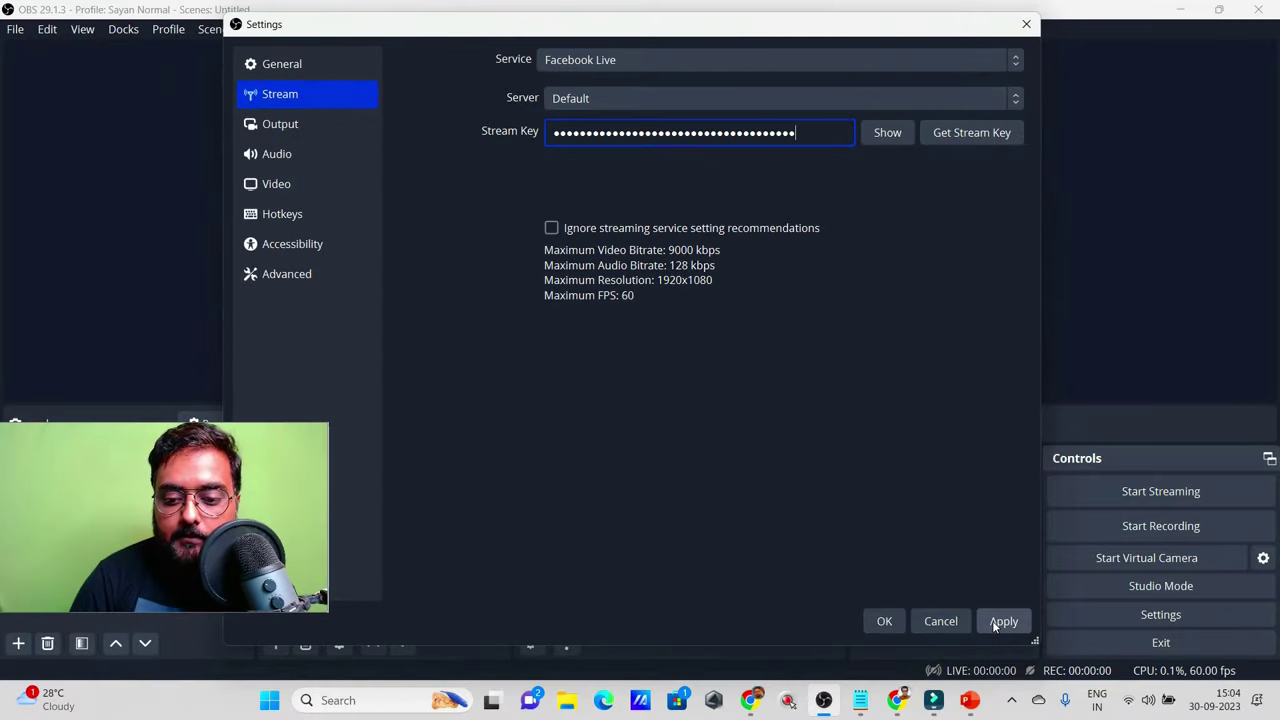
{"action": "left_click", "coordinate": [995, 623]}
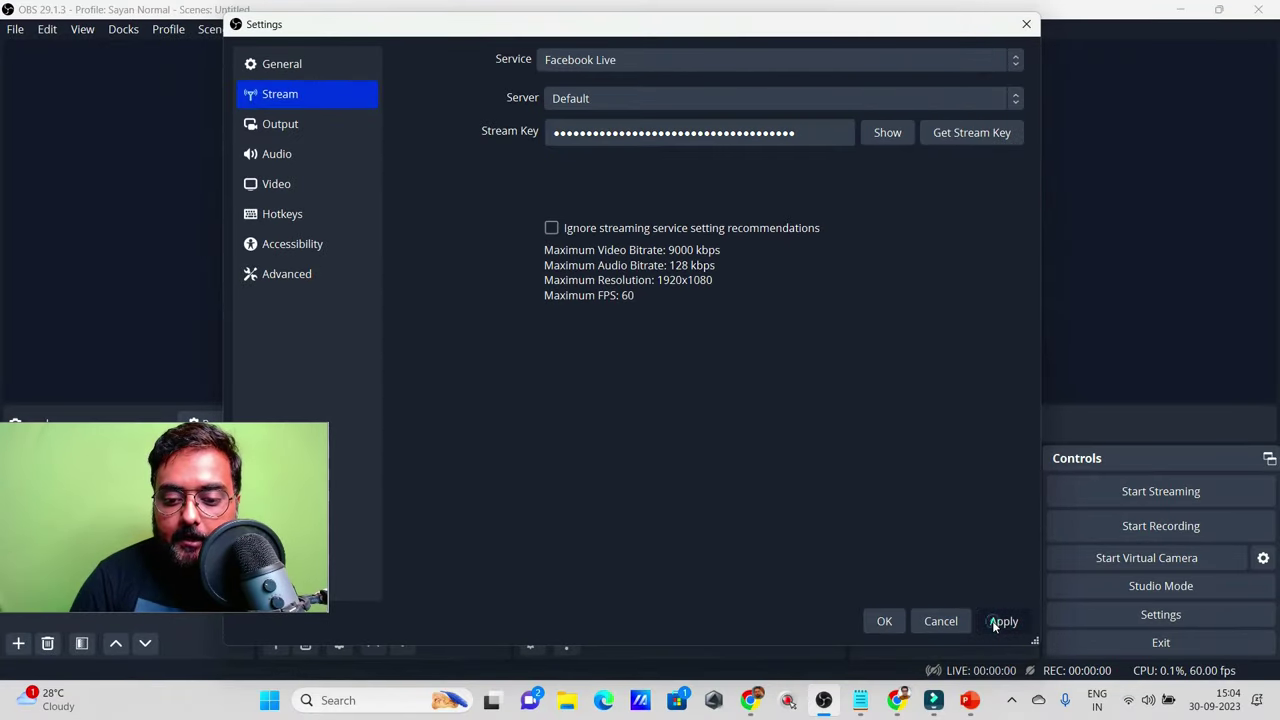
Confirm the settings and start the Facebook Live broadcast from the Controls panel
{"action": "left_click", "coordinate": [900, 626]}
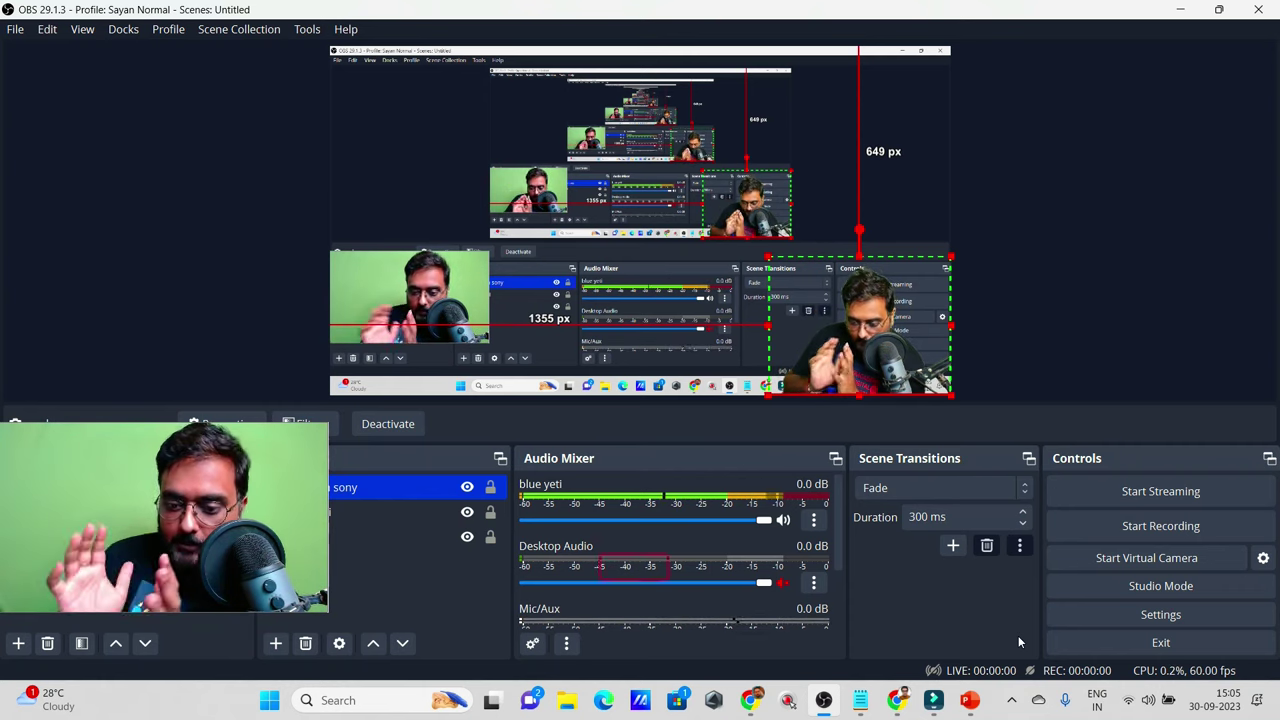
{"action": "left_click", "coordinate": [1129, 498]}
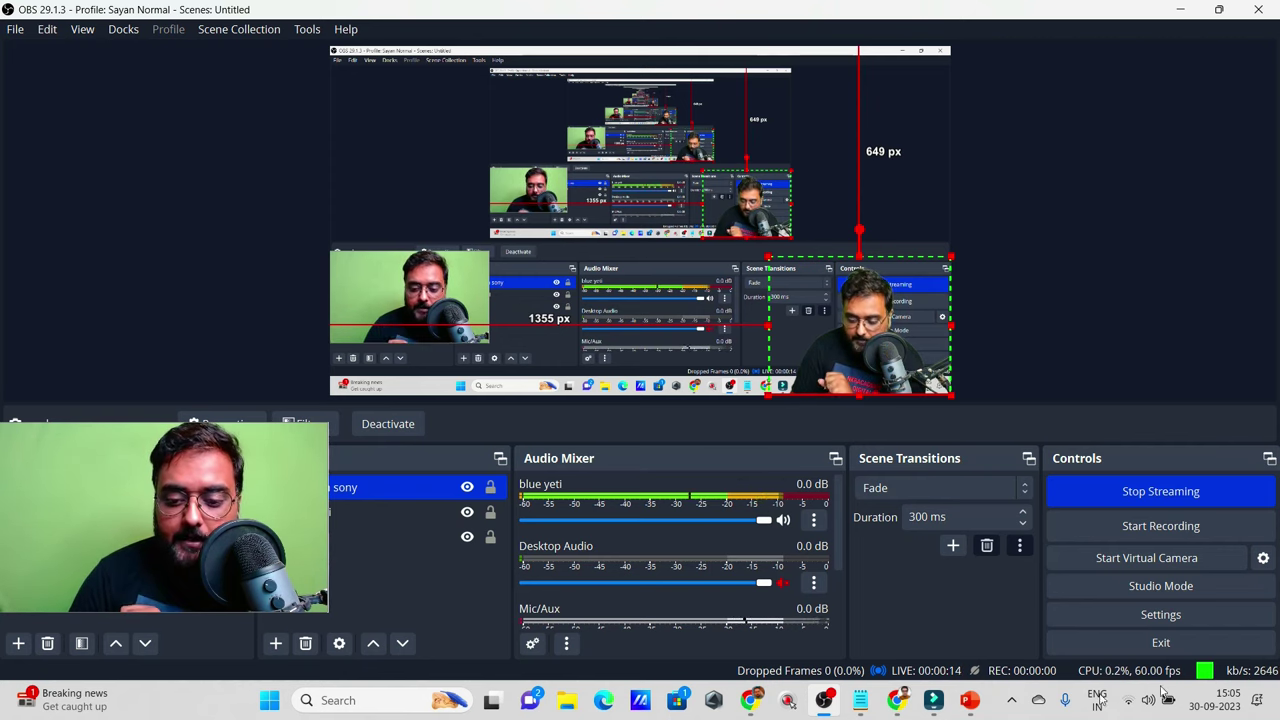
Return to the Facebook Live Producer setup page, check the OBS feed in the video preview, and scroll up to Add post details
{"action": "left_click", "coordinate": [750, 702]}
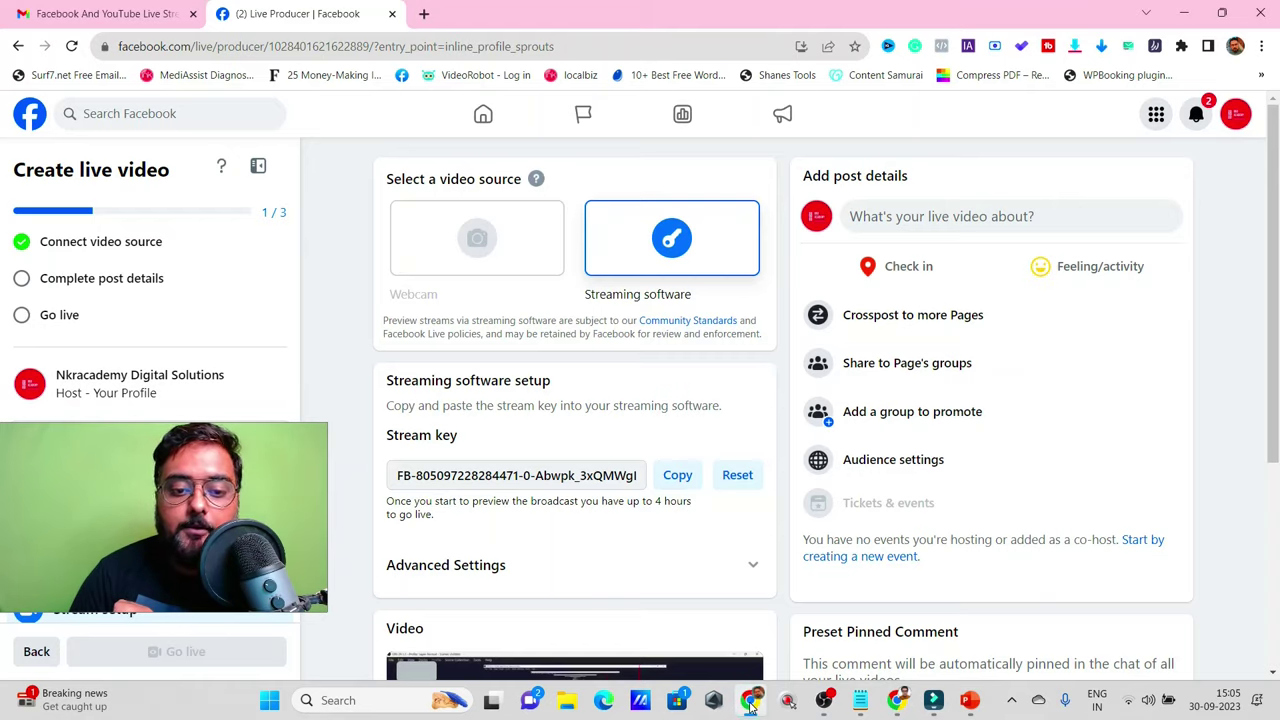
{"action": "scroll", "coordinate": [1275, 410], "scroll_direction": "down", "scroll_amount": 1}
{"action": "scroll", "coordinate": [1275, 410], "scroll_direction": "down", "scroll_amount": 1}
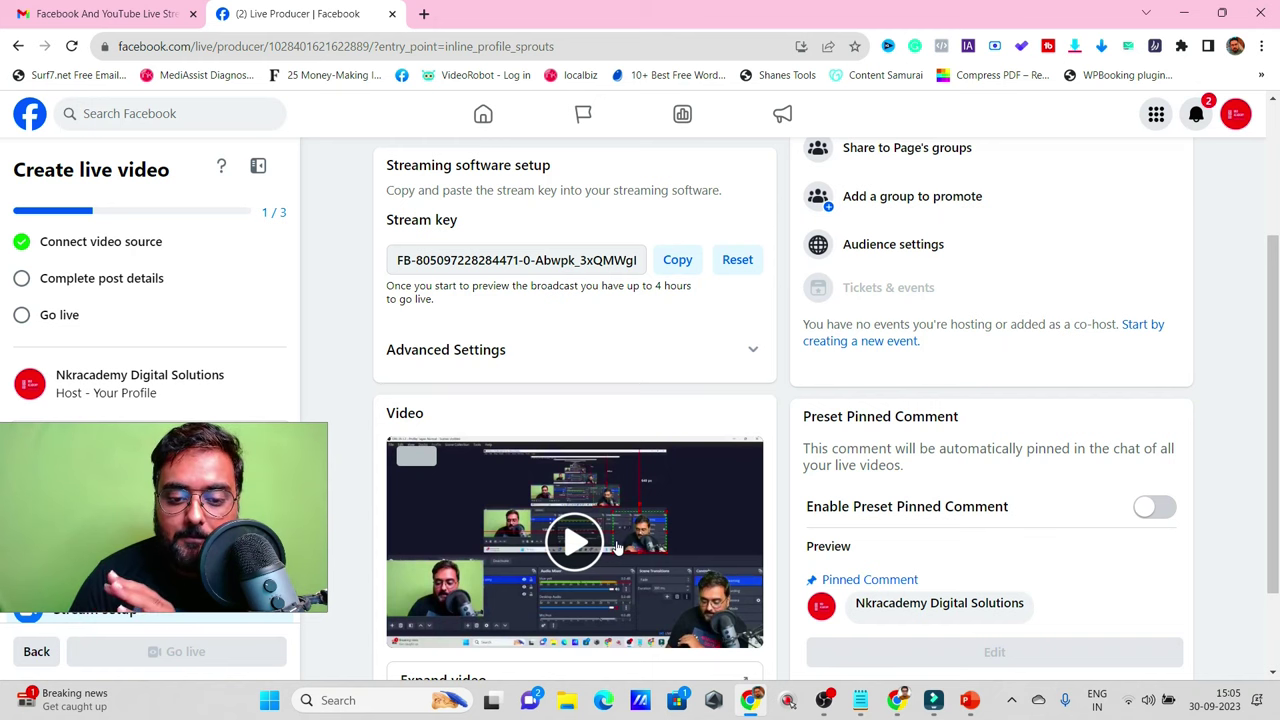
{"action": "scroll", "coordinate": [569, 283], "scroll_direction": "up", "scroll_amount": 2}
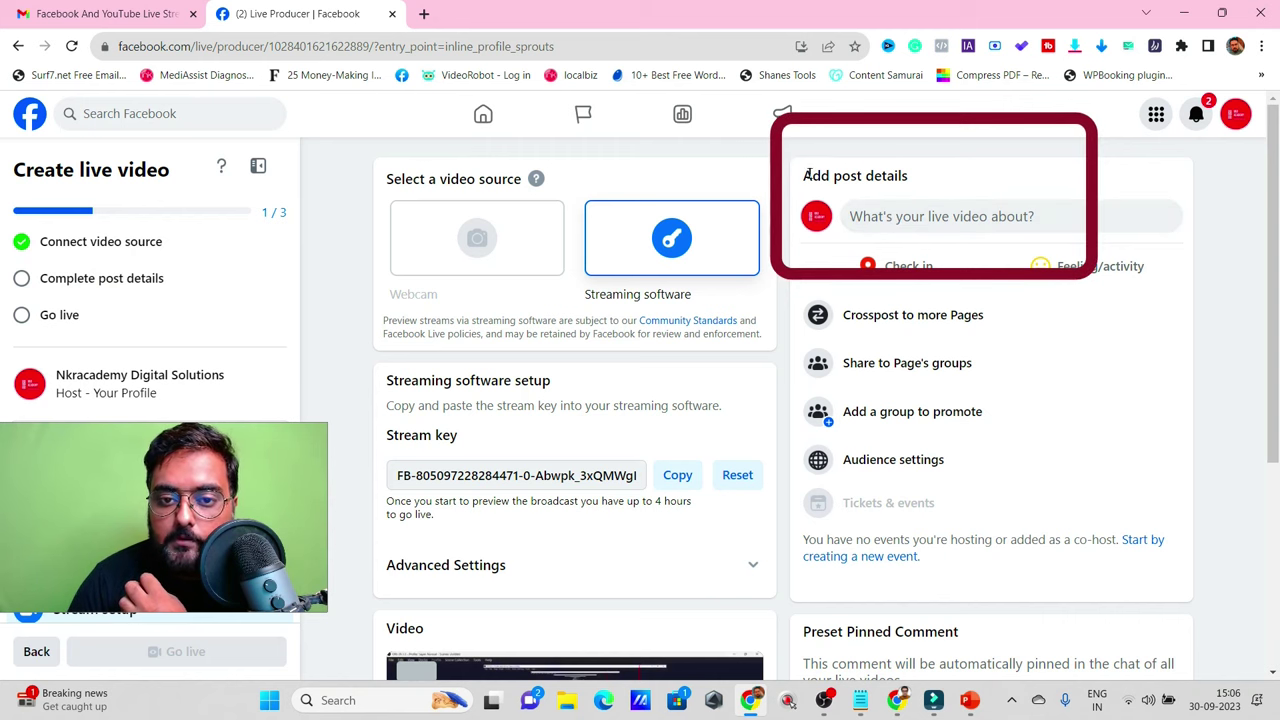
{"action": "left_click_drag", "start_coordinate": [806, 175], "coordinate": [909, 177]}
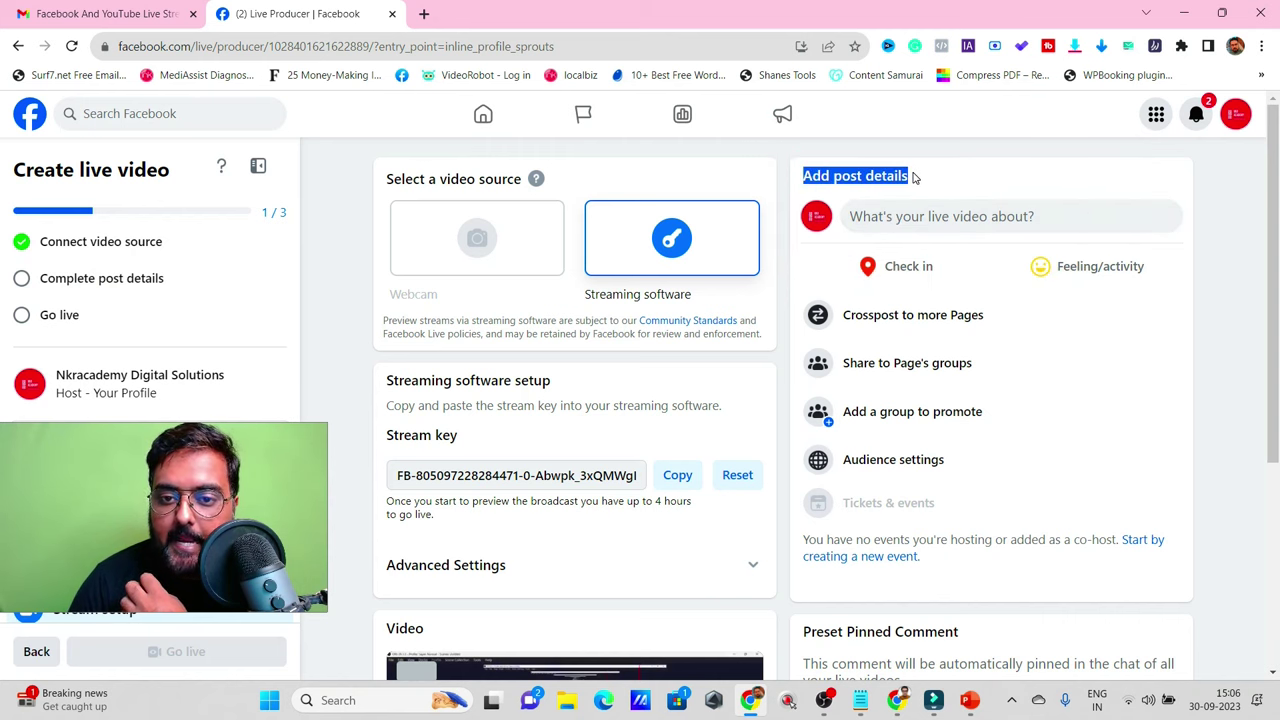
Paste 'HDPL Event Sponsorship' as the live video's title and description, then save the post
{"action": "left_click", "coordinate": [934, 220]}
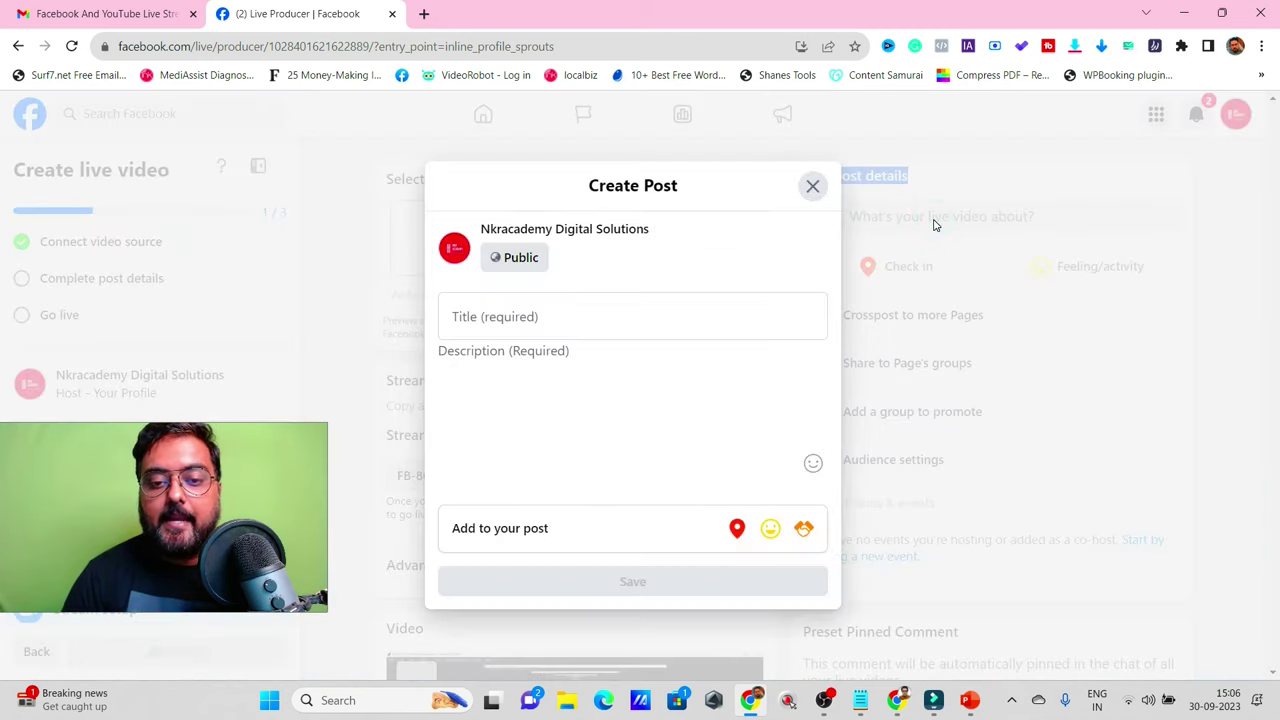
{"action": "left_click", "coordinate": [556, 318]}
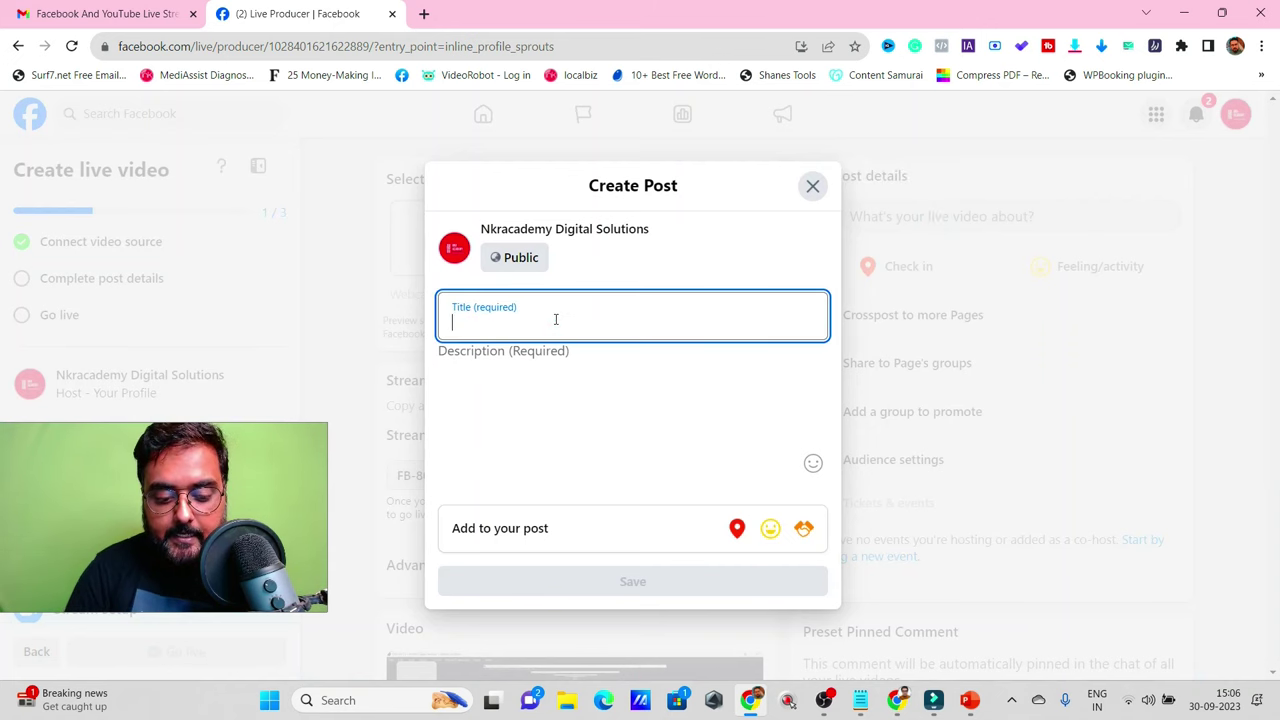
{"action": "type", "text": "HDPL Event Sponsorship"}
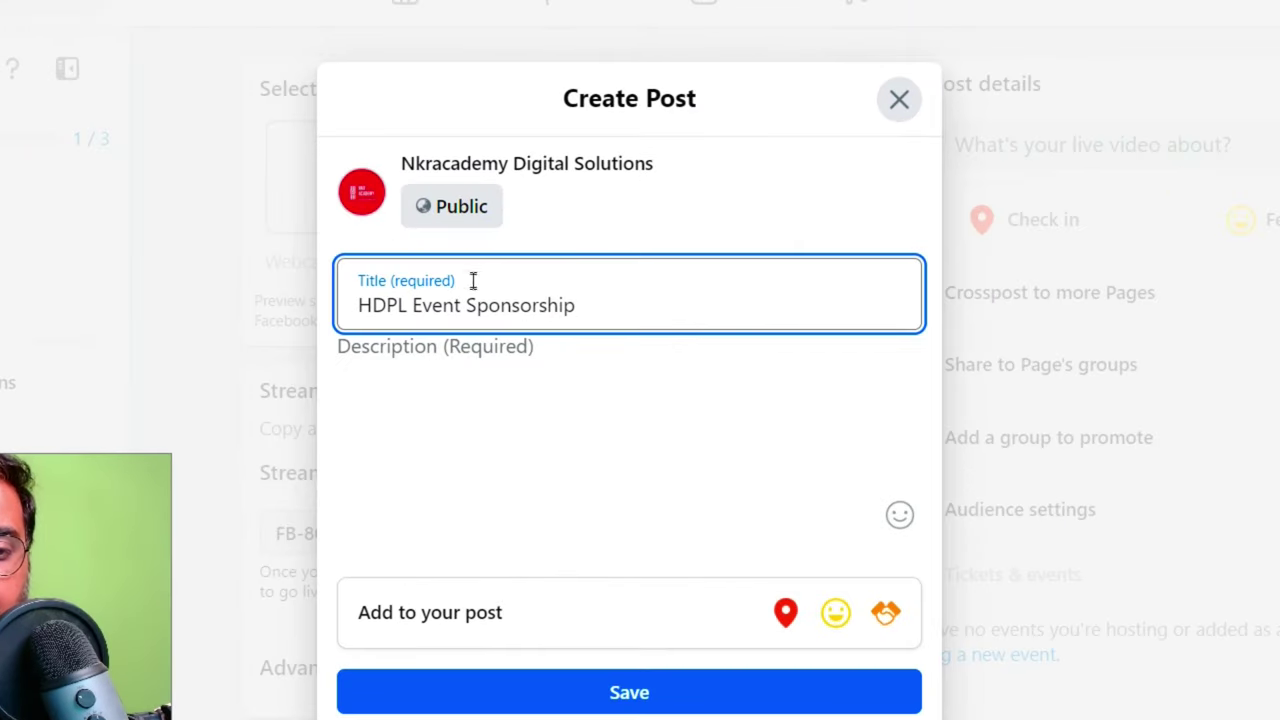
{"action": "left_click_drag", "start_coordinate": [594, 306], "coordinate": [333, 311]}
{"action": "key", "text": "ctrl+c"}
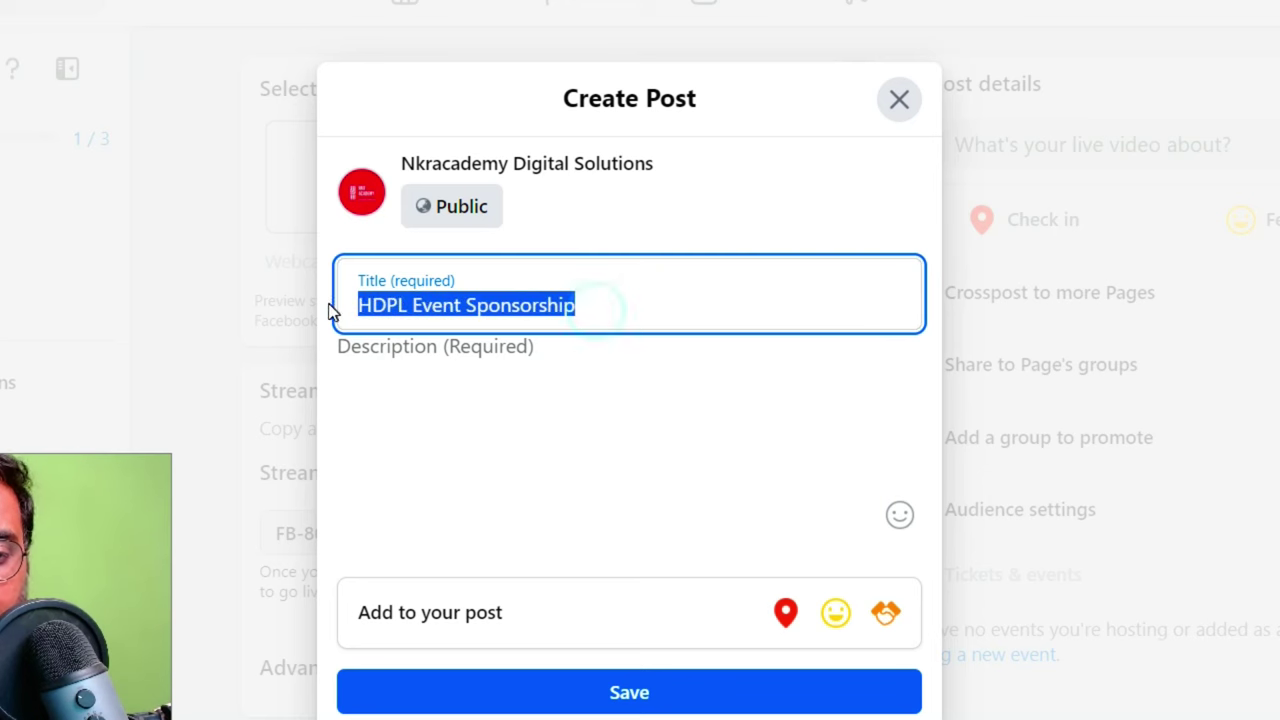
{"action": "left_click", "coordinate": [406, 375]}
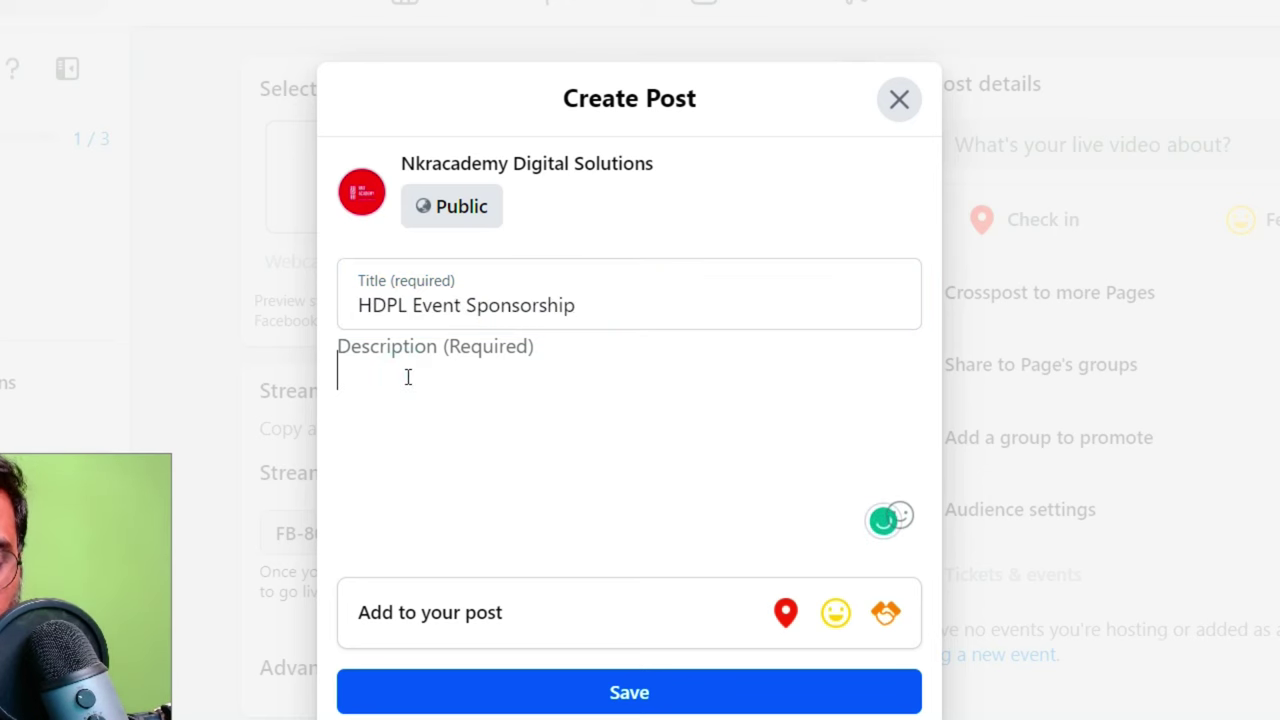
{"action": "key", "text": "ctrl+v"}
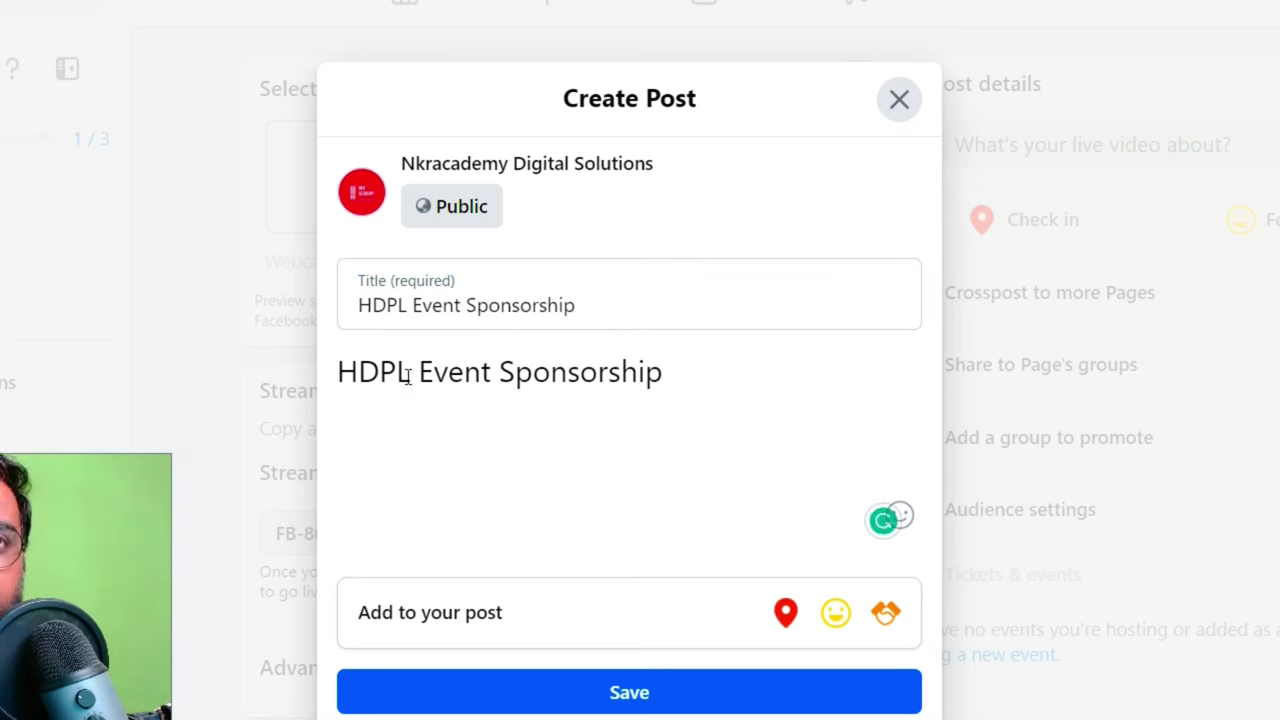
{"action": "left_click", "coordinate": [534, 620]}
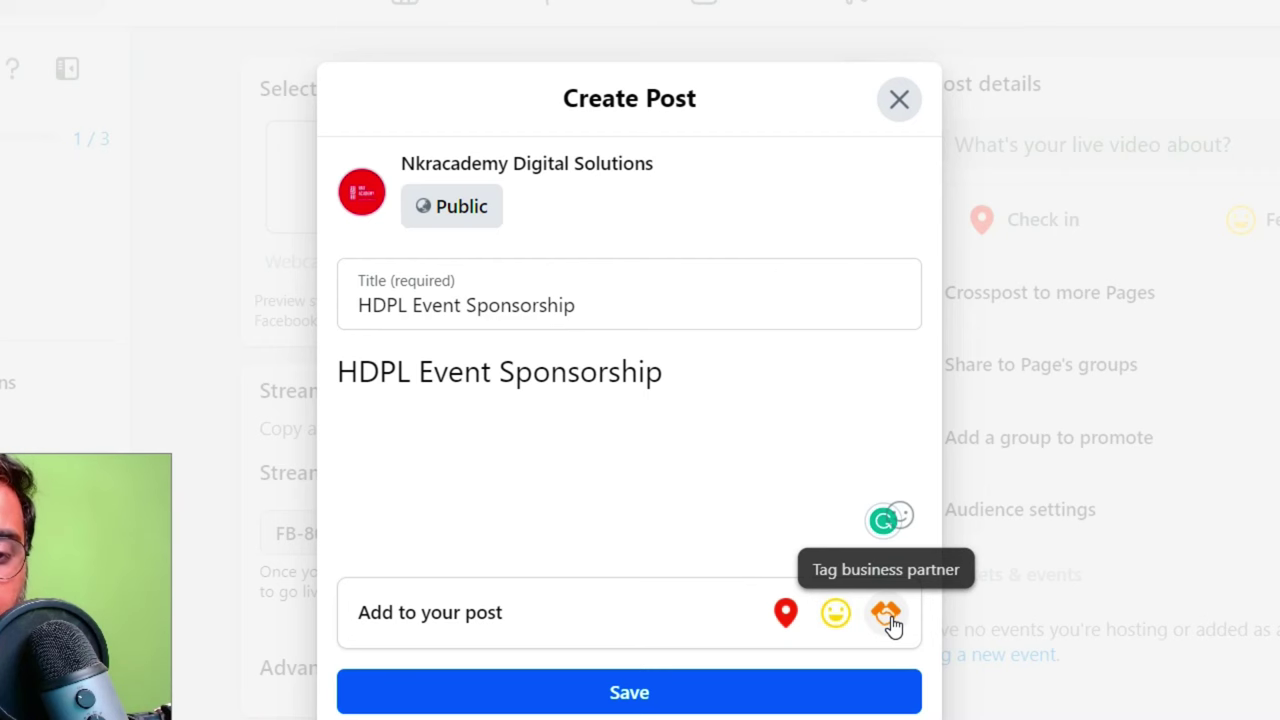
{"action": "left_click", "coordinate": [752, 692]}
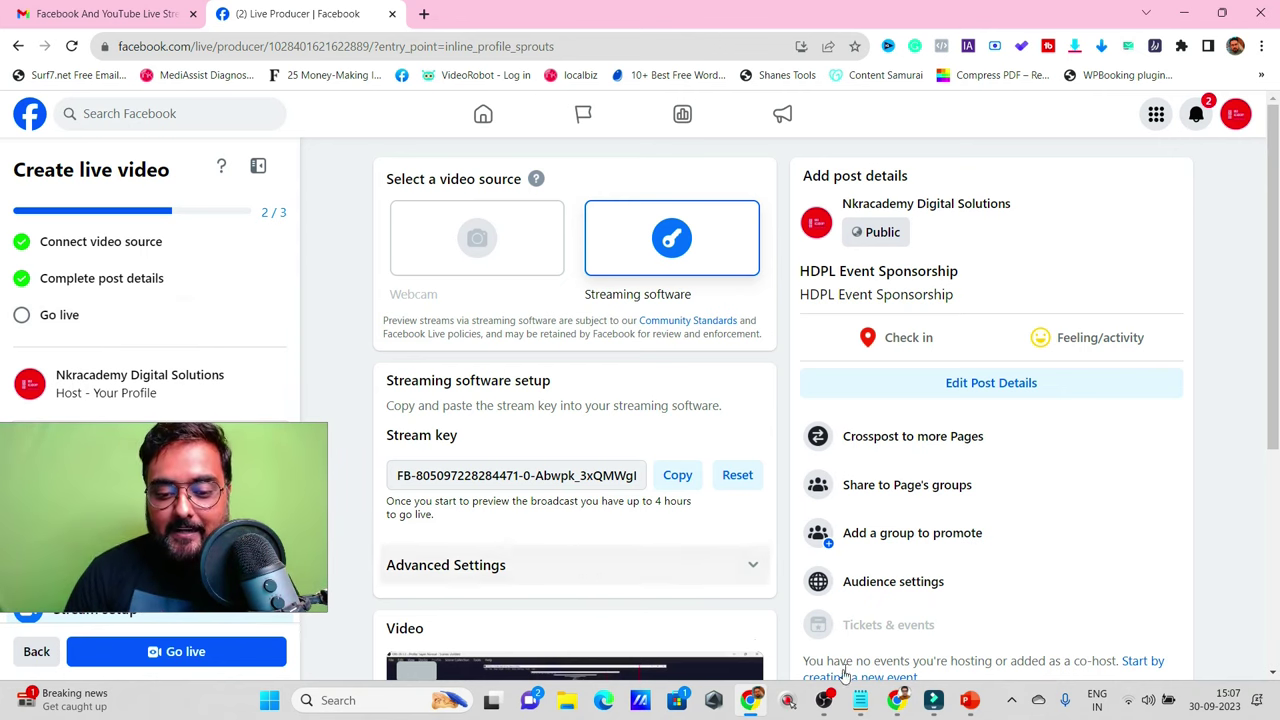
{"action": "left_click", "coordinate": [251, 473]}
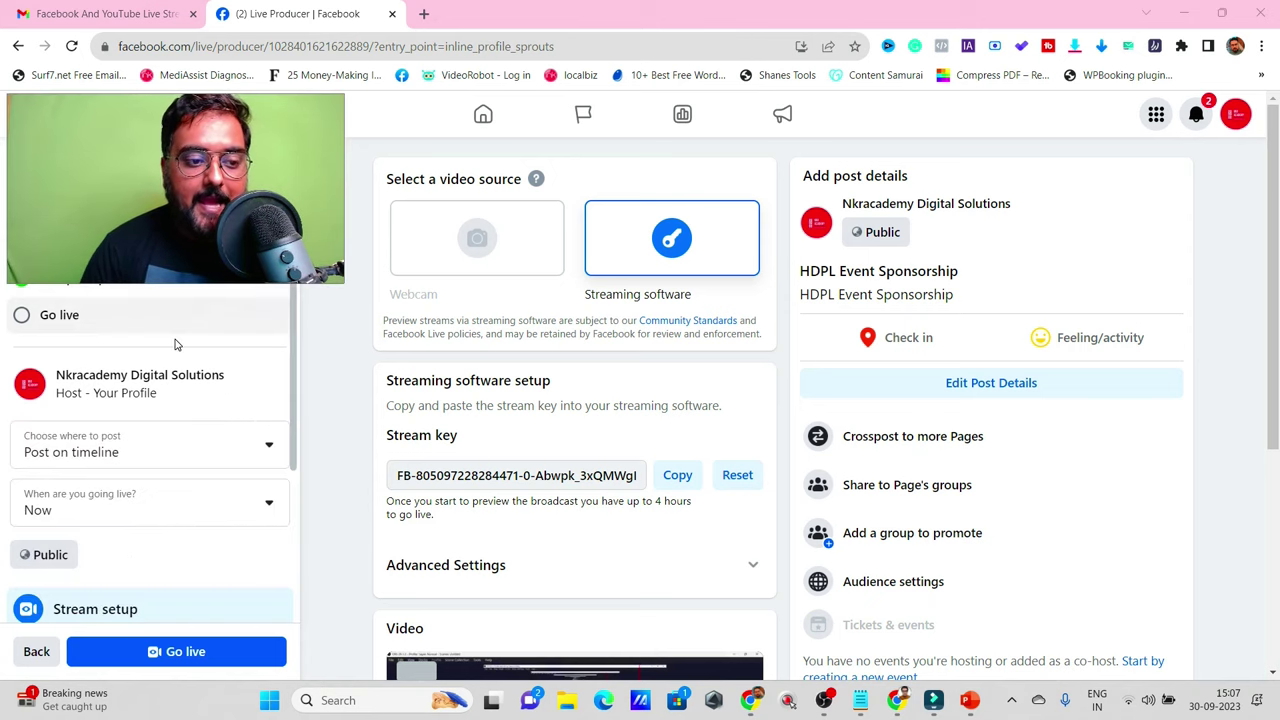
{"action": "left_click", "coordinate": [169, 457]}
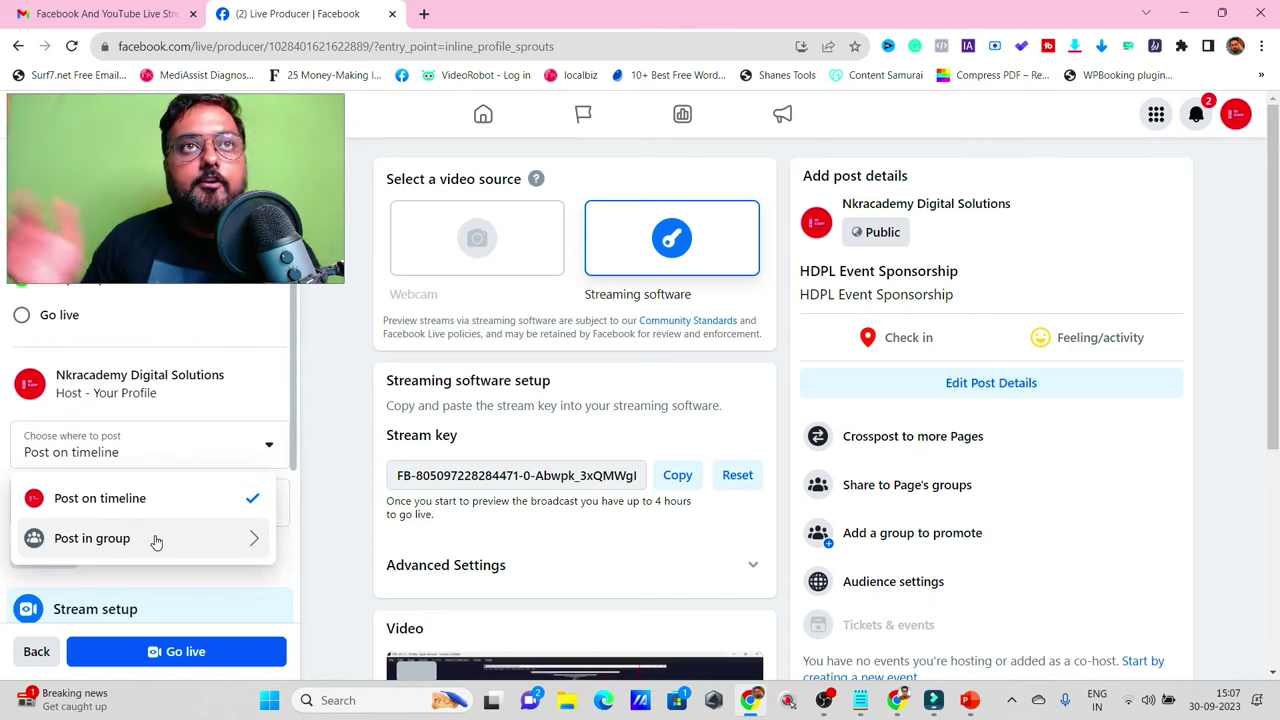
{"action": "left_click", "coordinate": [245, 392]}
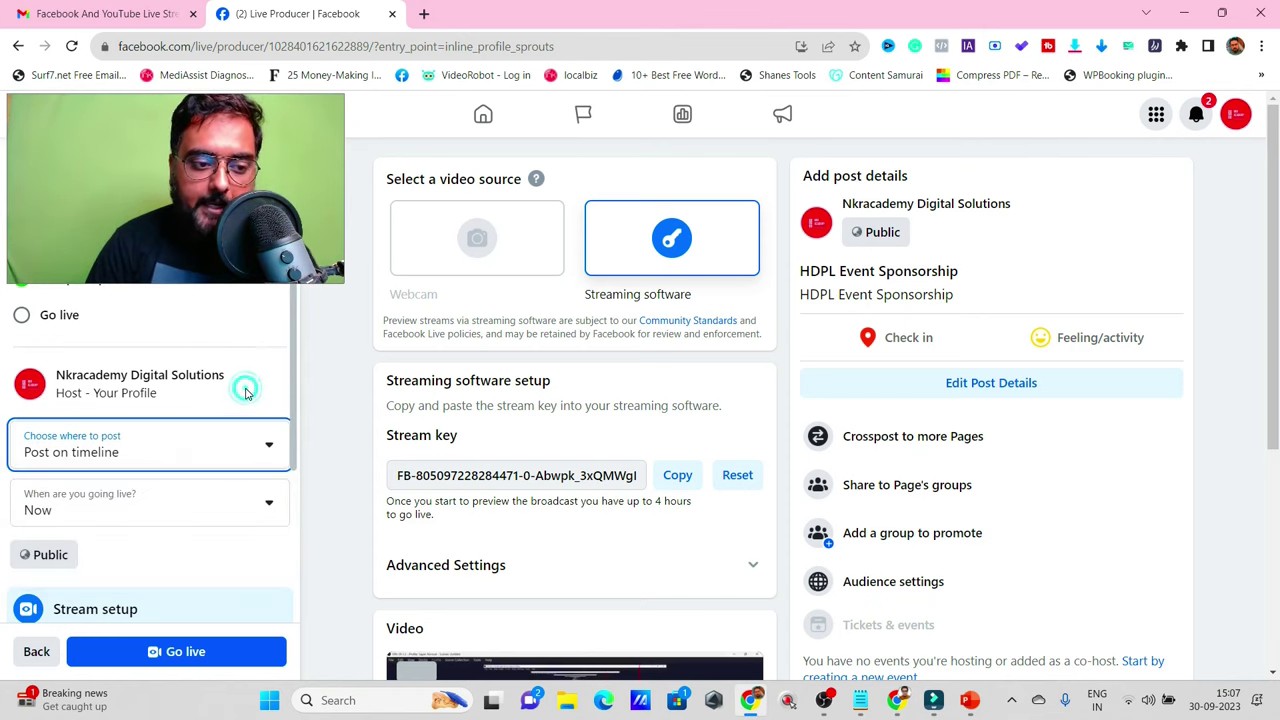
{"action": "left_click", "coordinate": [234, 499]}
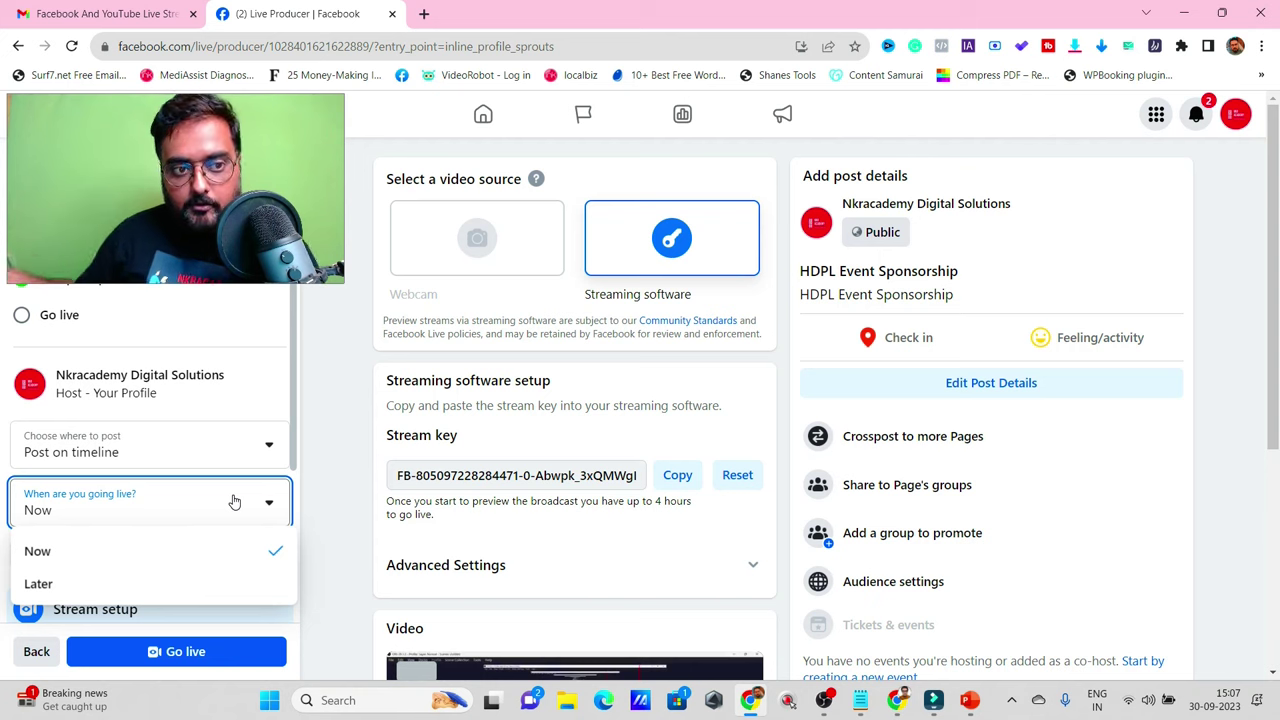
{"action": "left_click", "coordinate": [328, 455]}
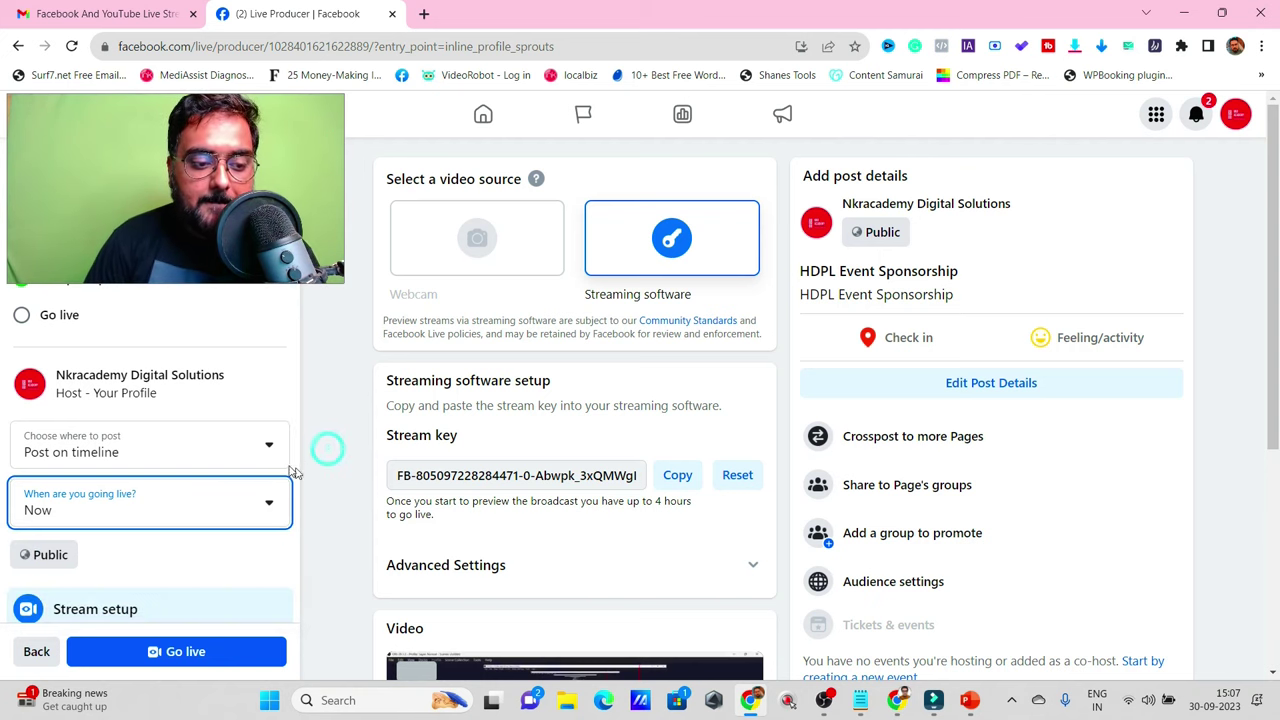
{"action": "left_click_drag", "start_coordinate": [290, 445], "coordinate": [304, 587]}
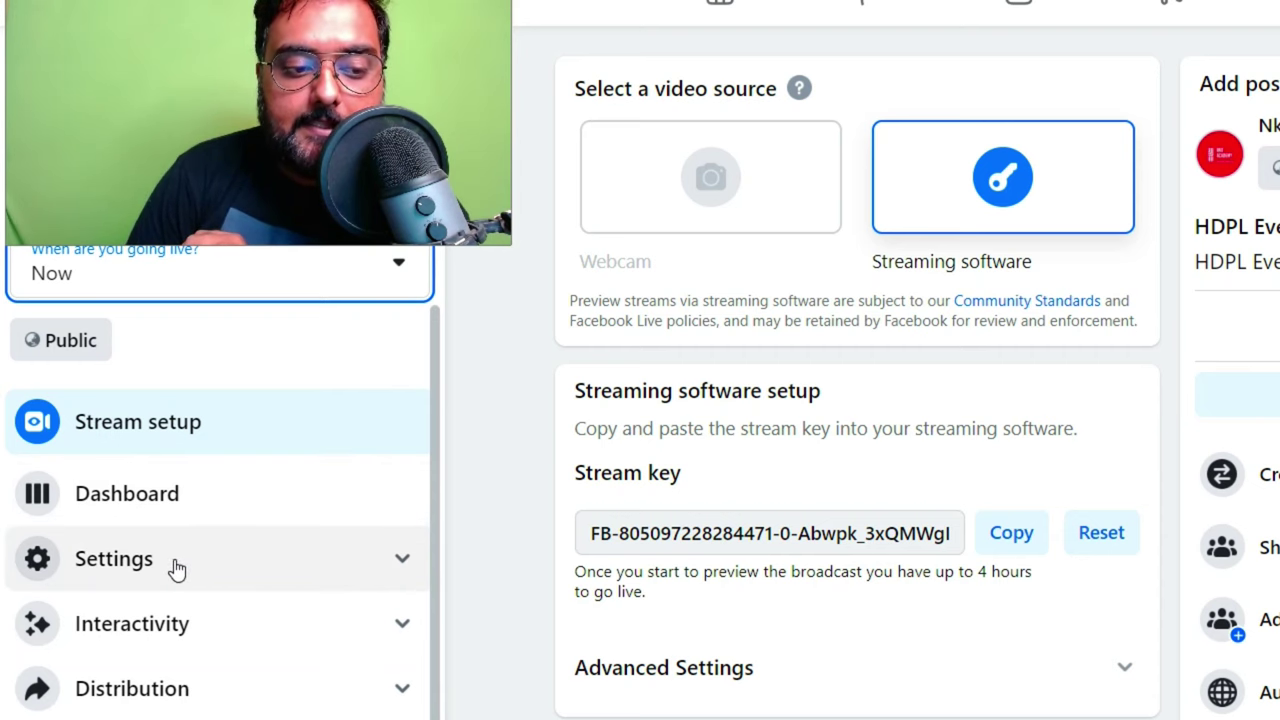
Expand the broadcast Settings and step through the Stream, Viewer and Comments settings
{"action": "left_click", "coordinate": [173, 567]}
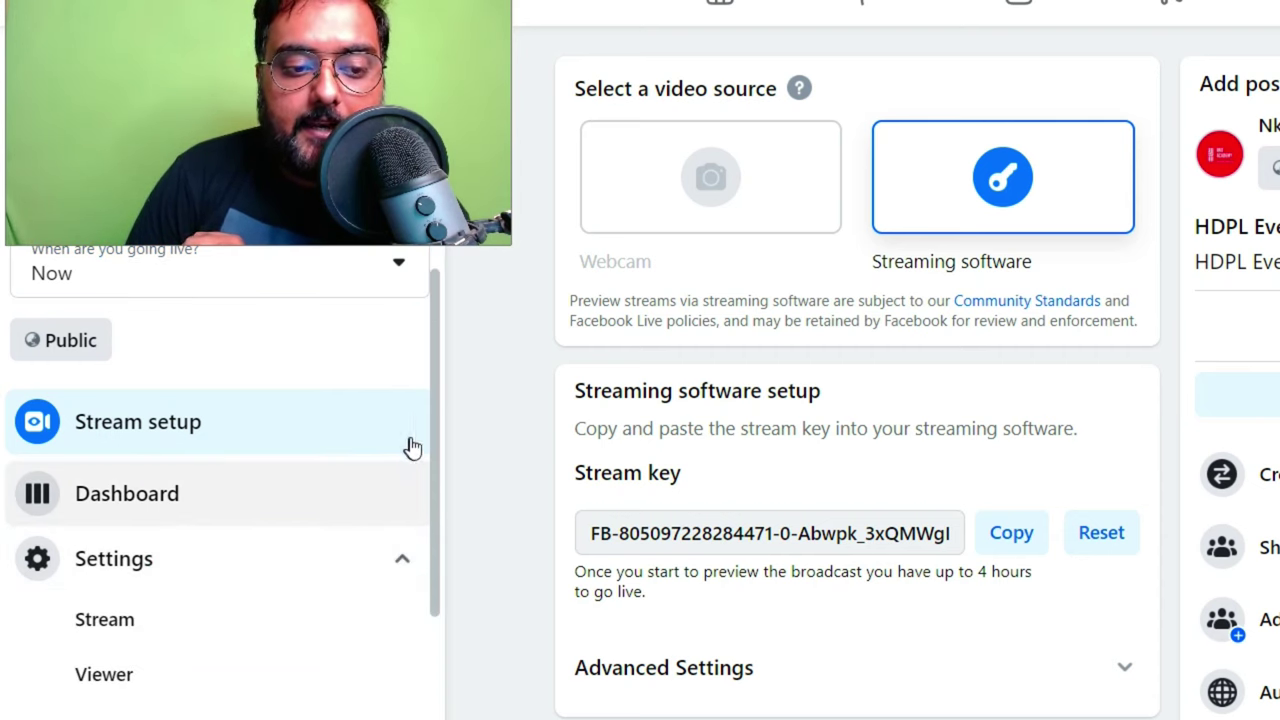
{"action": "left_click_drag", "start_coordinate": [436, 442], "coordinate": [437, 580]}
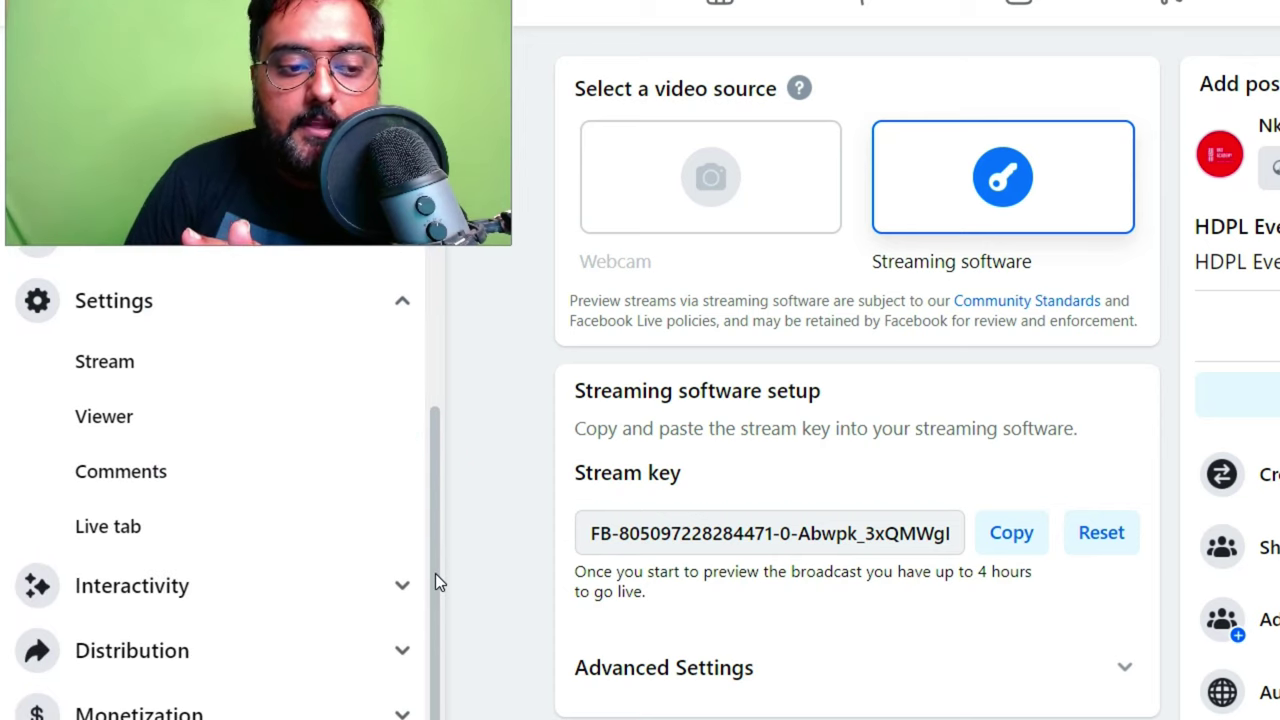
{"action": "left_click", "coordinate": [149, 363]}
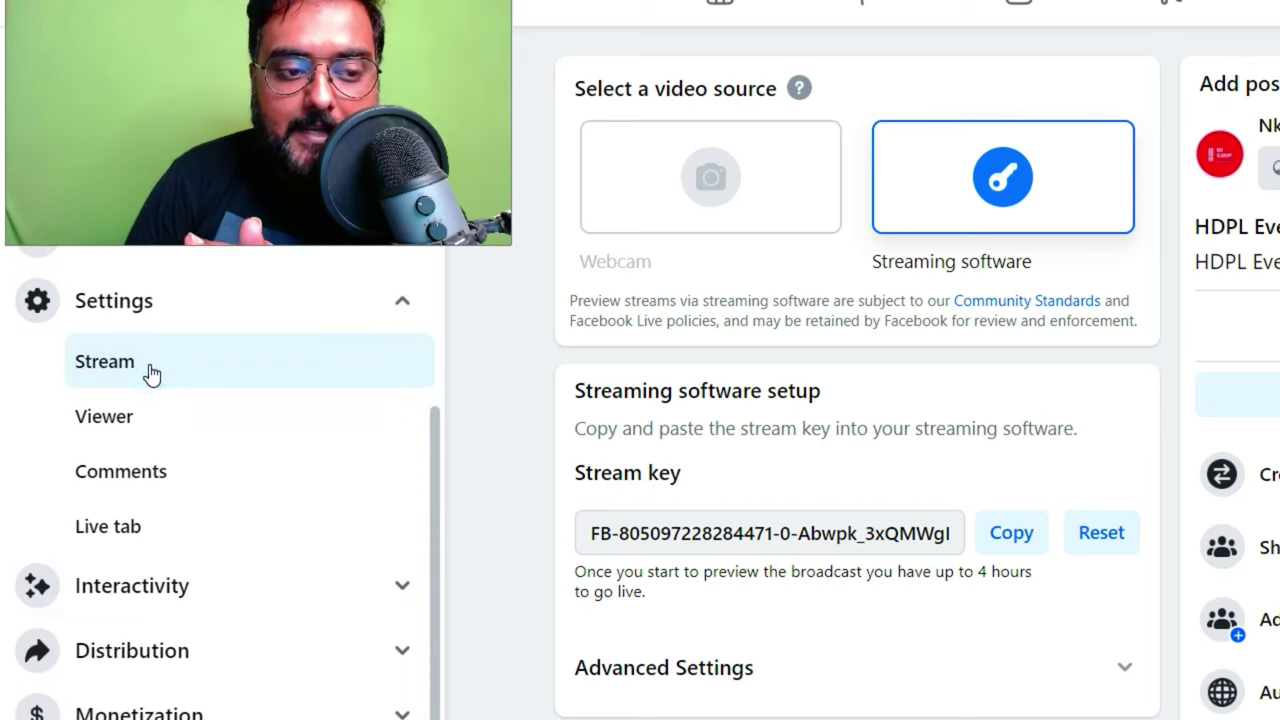
{"action": "left_click", "coordinate": [150, 420]}
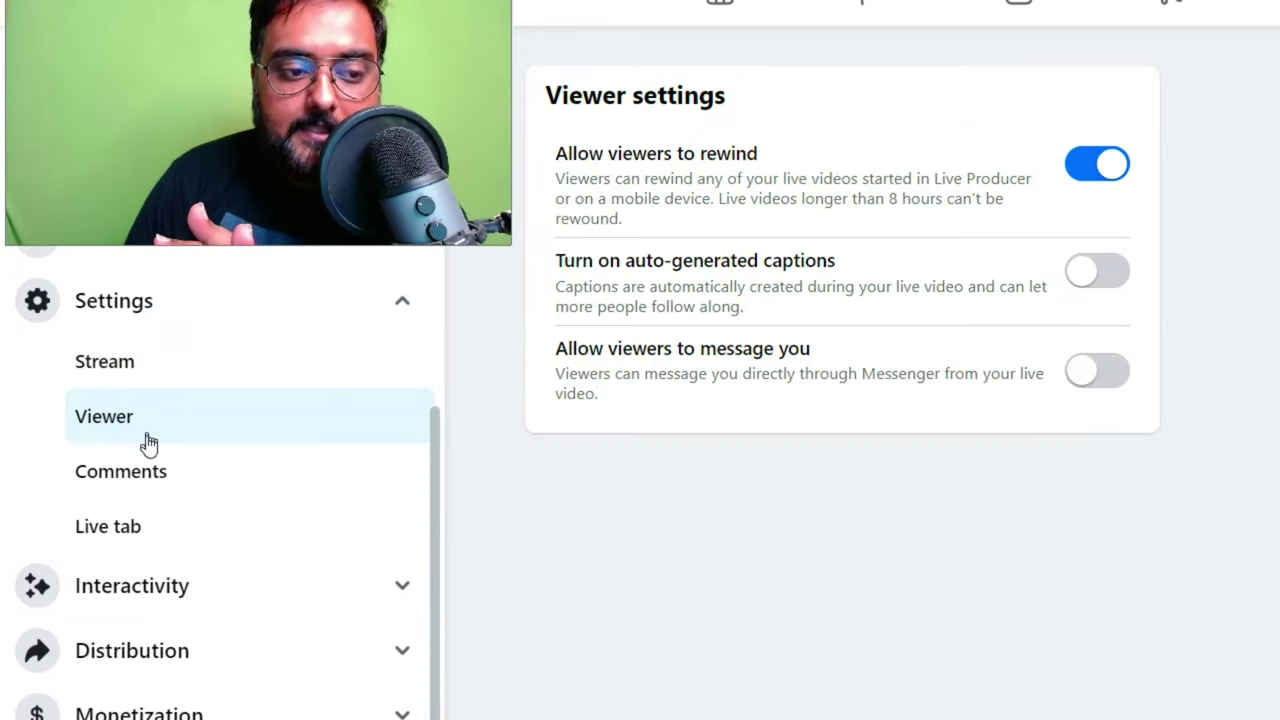
{"action": "left_click", "coordinate": [147, 467]}
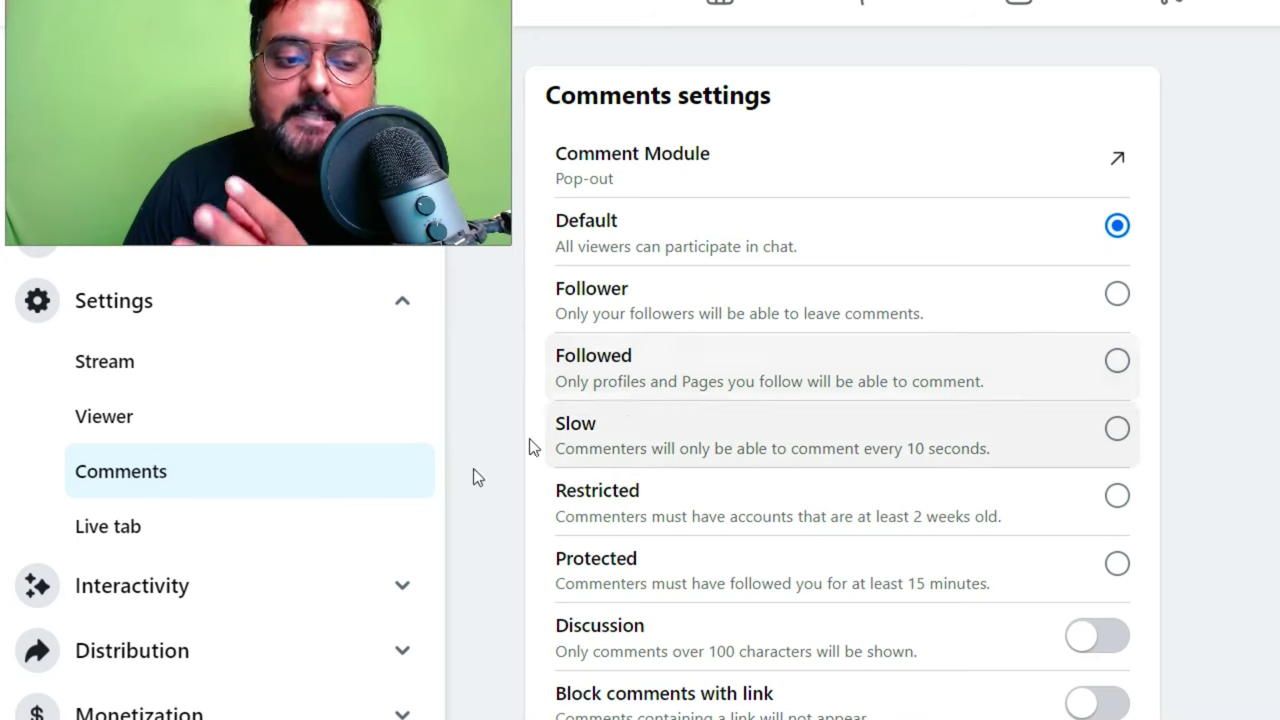
Expand Interactivity, Distribution and Monetization, and confirm the audience stays Public
{"action": "left_click", "coordinate": [279, 602]}
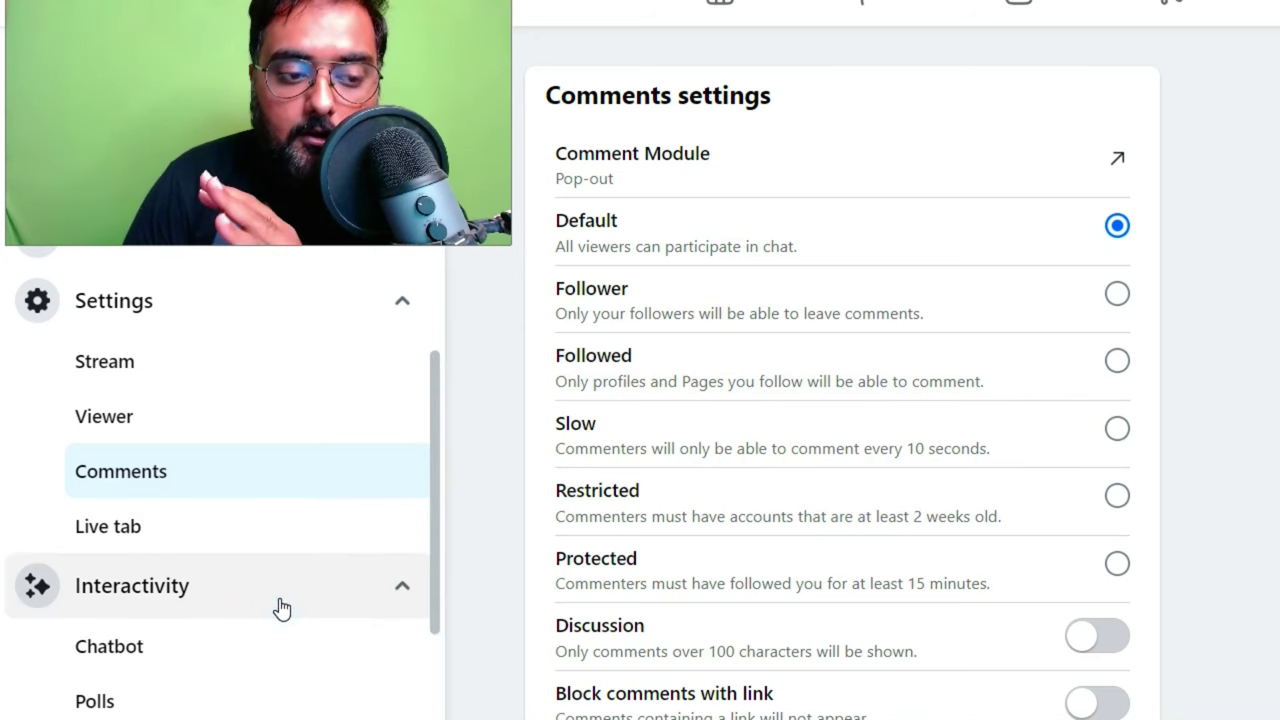
{"action": "left_click", "coordinate": [432, 521]}
{"action": "scroll", "coordinate": [446, 590], "scroll_direction": "down", "scroll_amount": 2}
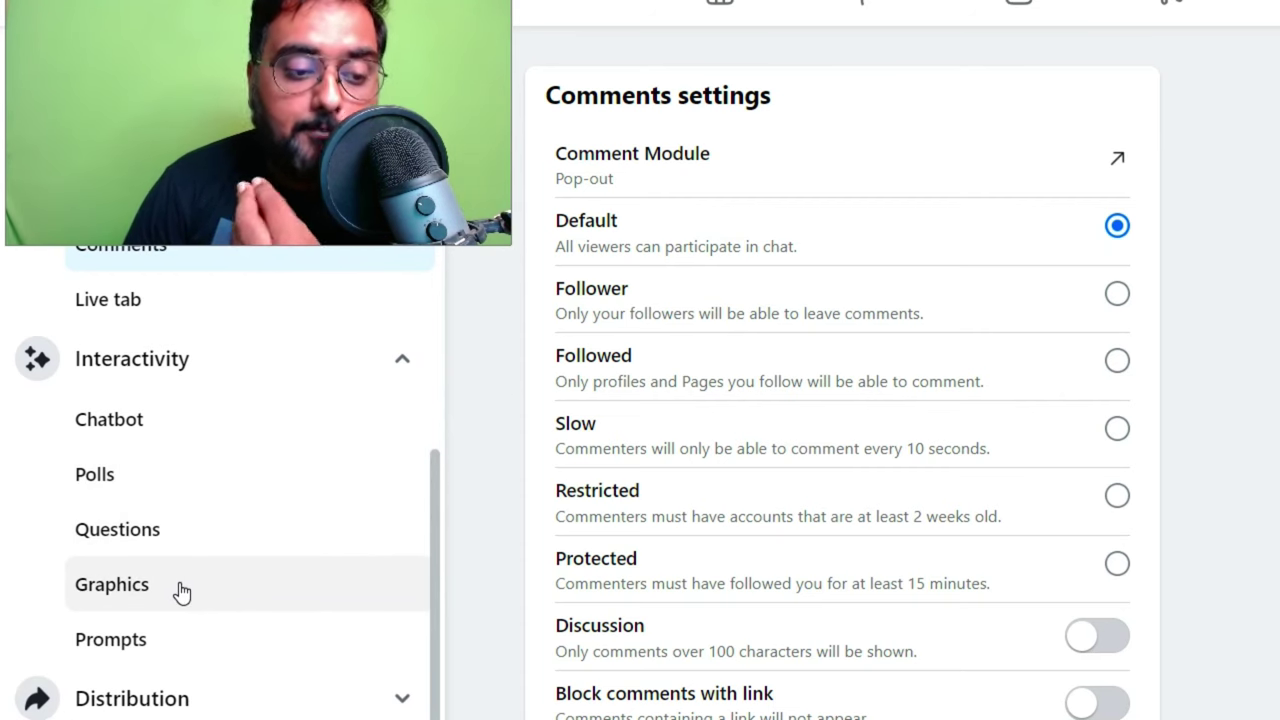
{"action": "left_click_drag", "start_coordinate": [436, 579], "coordinate": [444, 620]}
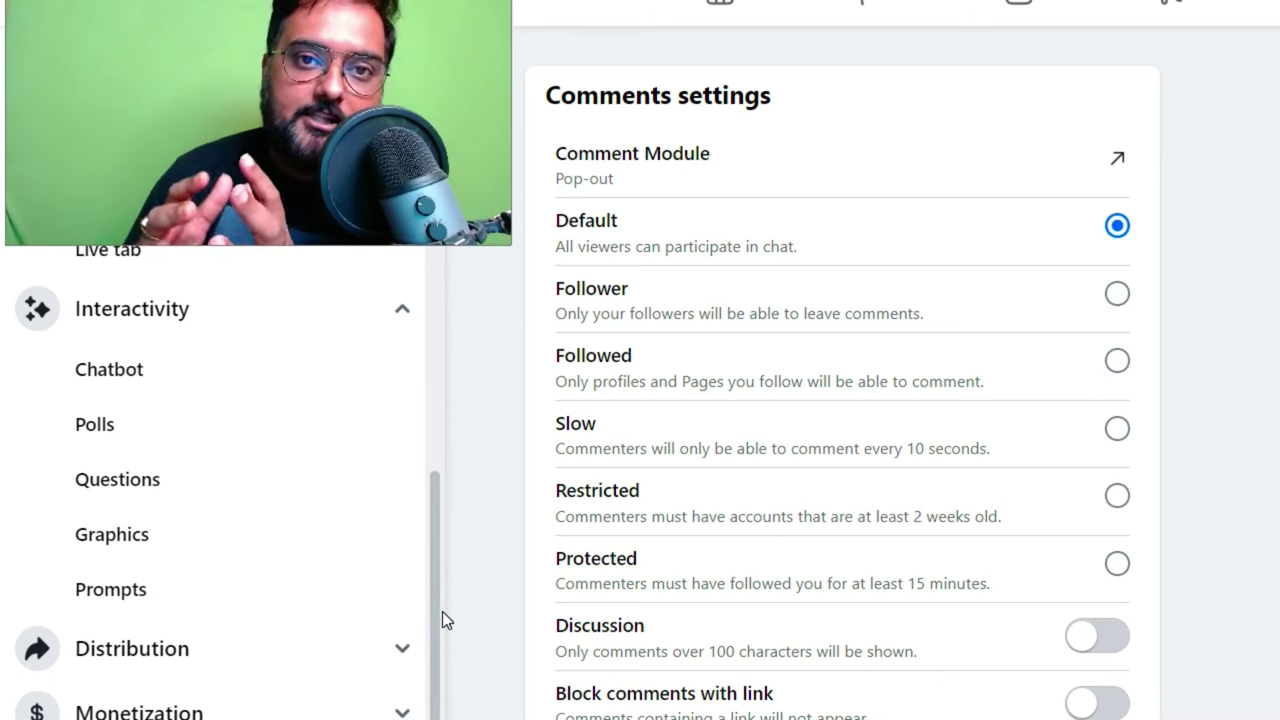
{"action": "left_click", "coordinate": [294, 651]}
{"action": "left_click_drag", "start_coordinate": [432, 552], "coordinate": [443, 609]}
{"action": "left_click", "coordinate": [300, 706]}
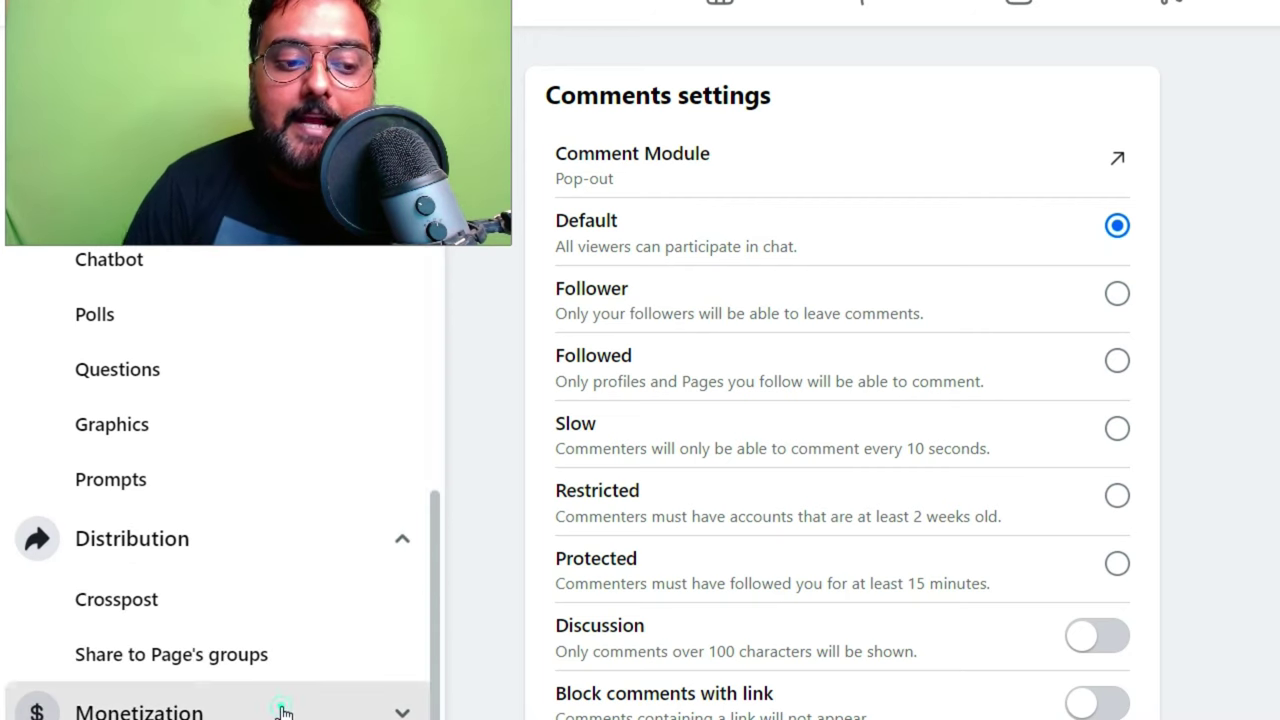
{"action": "left_click_drag", "start_coordinate": [431, 594], "coordinate": [432, 616]}
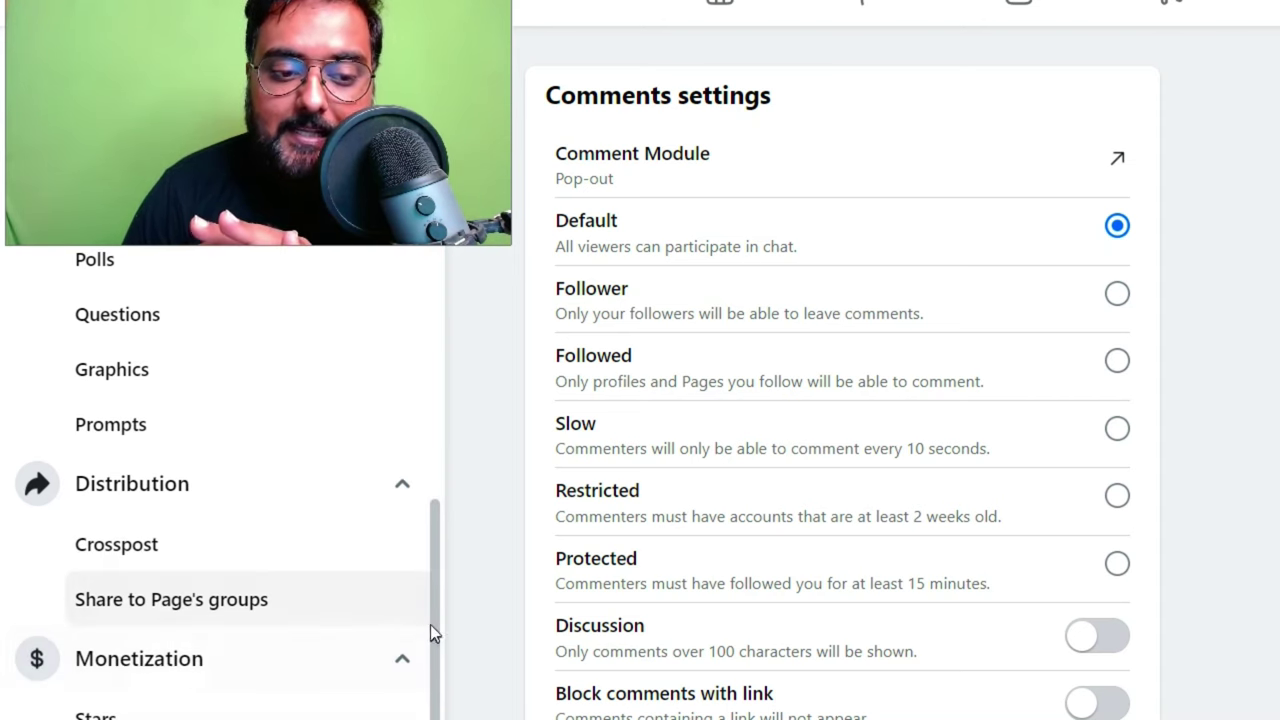
{"action": "left_click_drag", "start_coordinate": [433, 623], "coordinate": [438, 302]}
{"action": "left_click", "coordinate": [70, 462]}
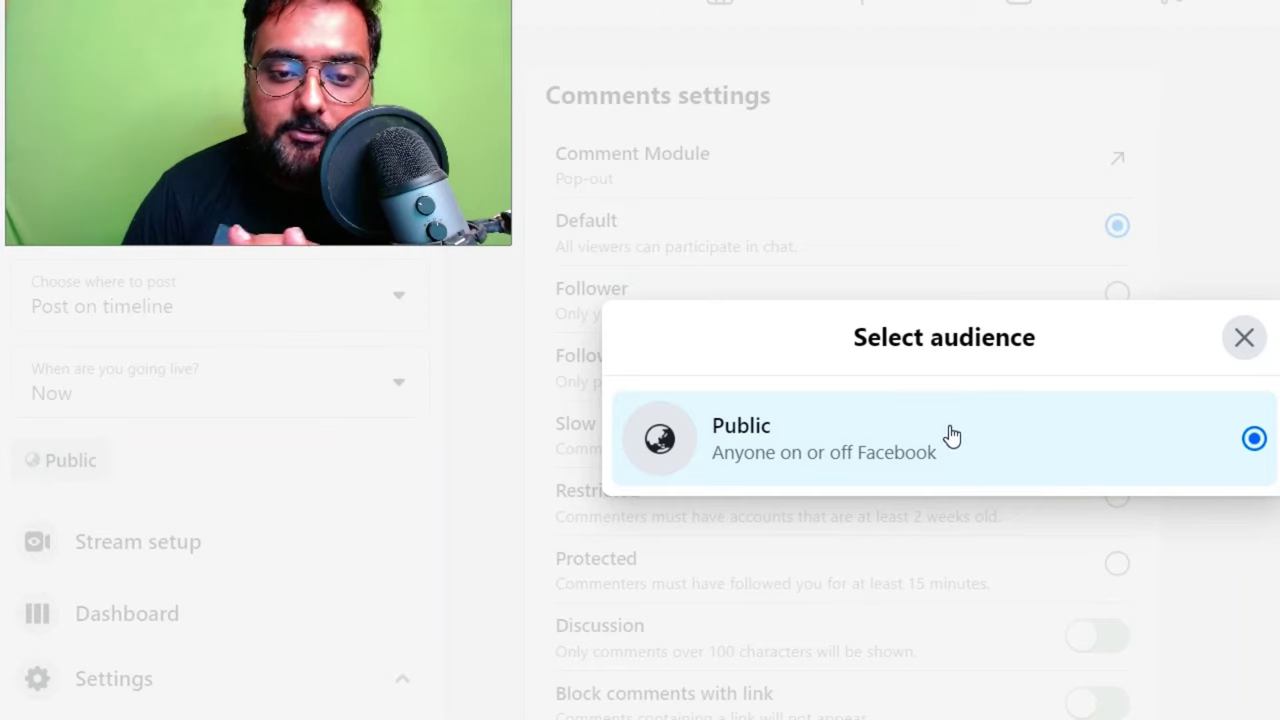
{"action": "left_click", "coordinate": [1245, 339]}
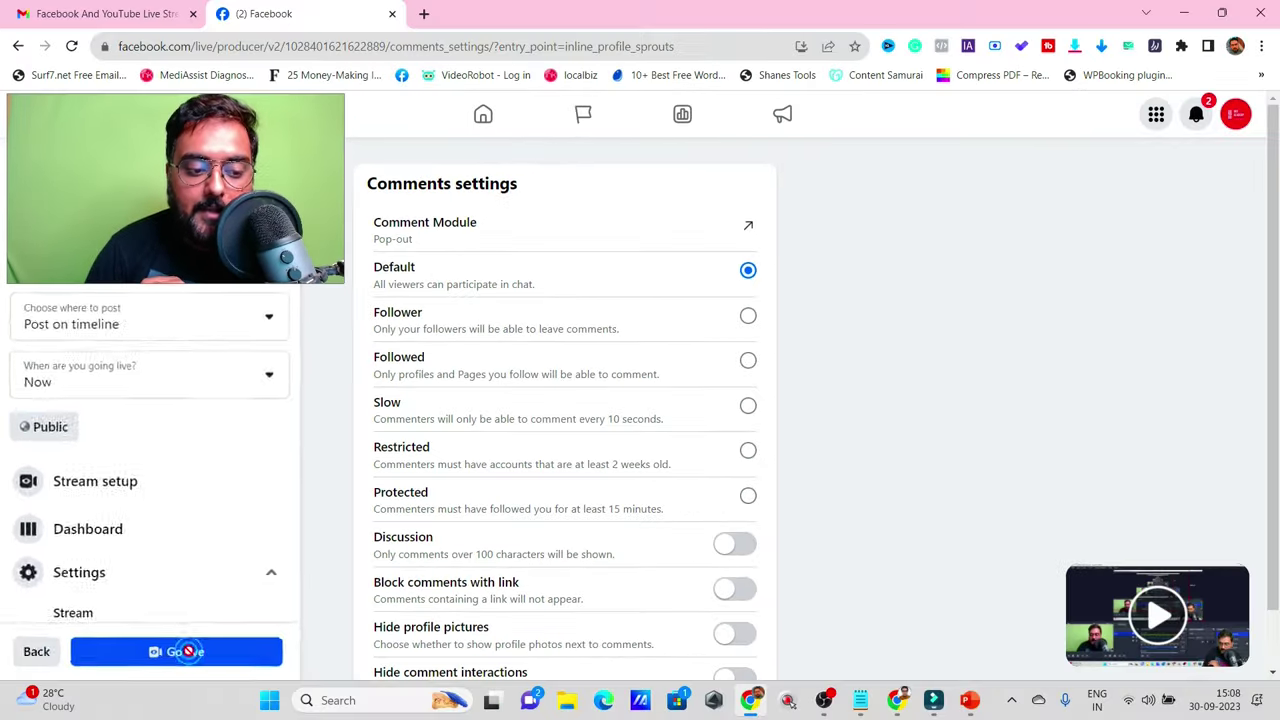
Go live and watch the live dashboard's running timer
{"action": "left_click", "coordinate": [177, 651]}
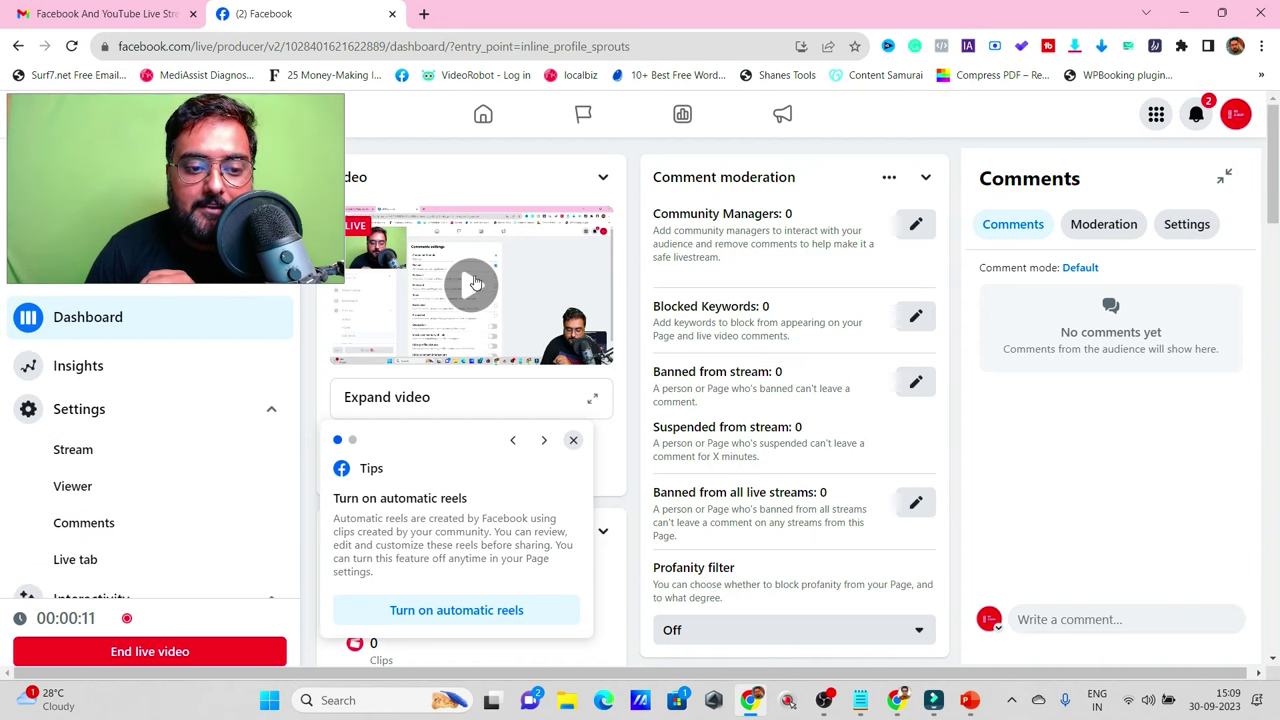
{"action": "scroll", "coordinate": [1272, 115], "scroll_direction": "down", "scroll_amount": 2}
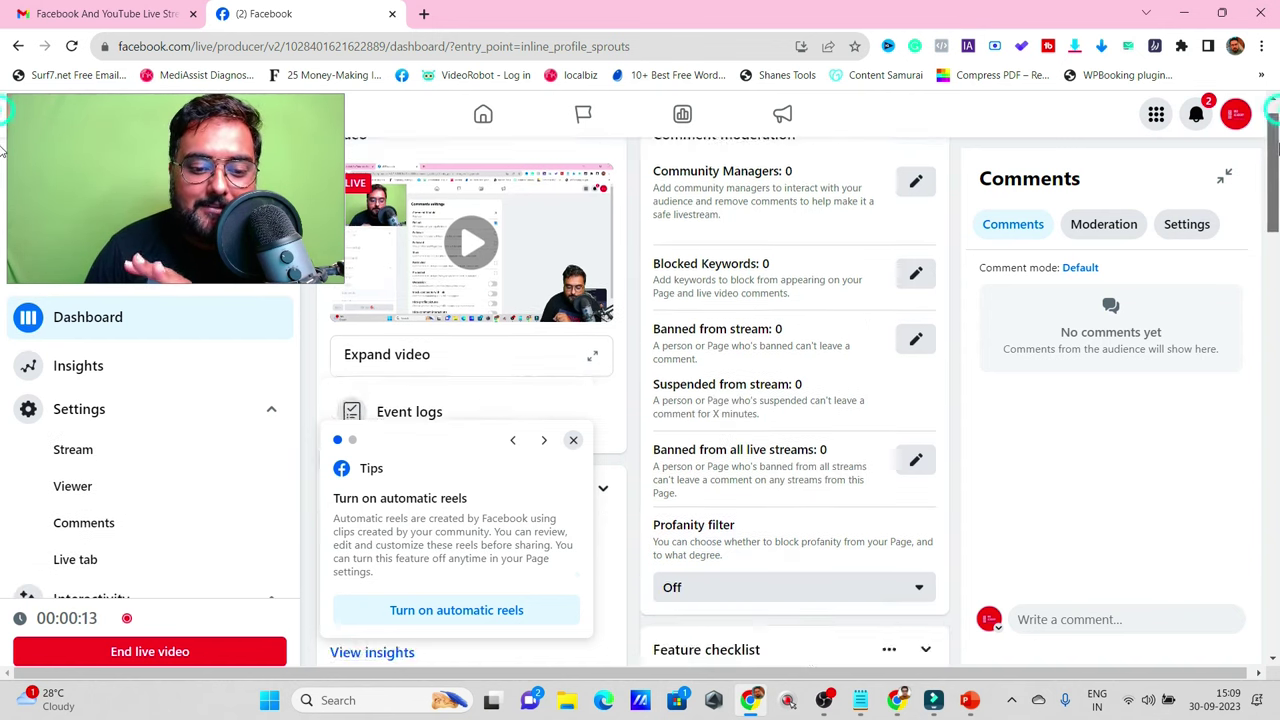
{"action": "scroll", "coordinate": [1272, 115], "scroll_direction": "up", "scroll_amount": 2}
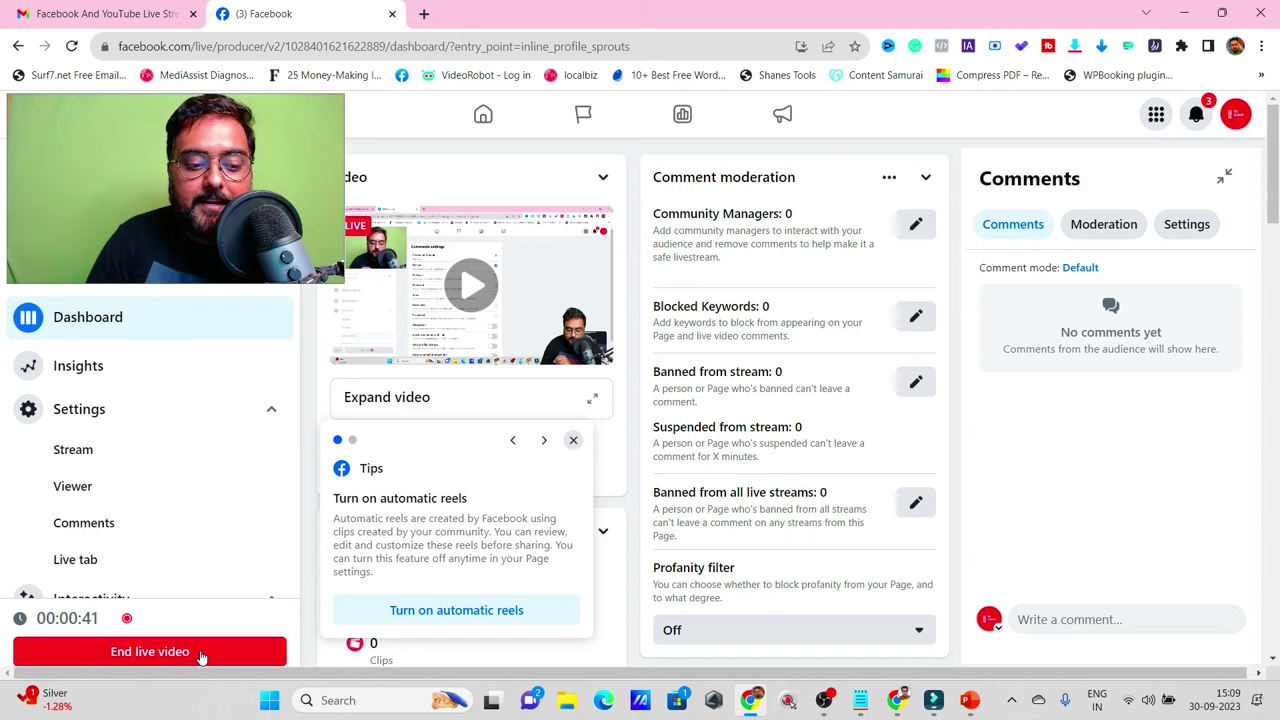
End the live video and confirm ending it
{"action": "left_click", "coordinate": [201, 652]}
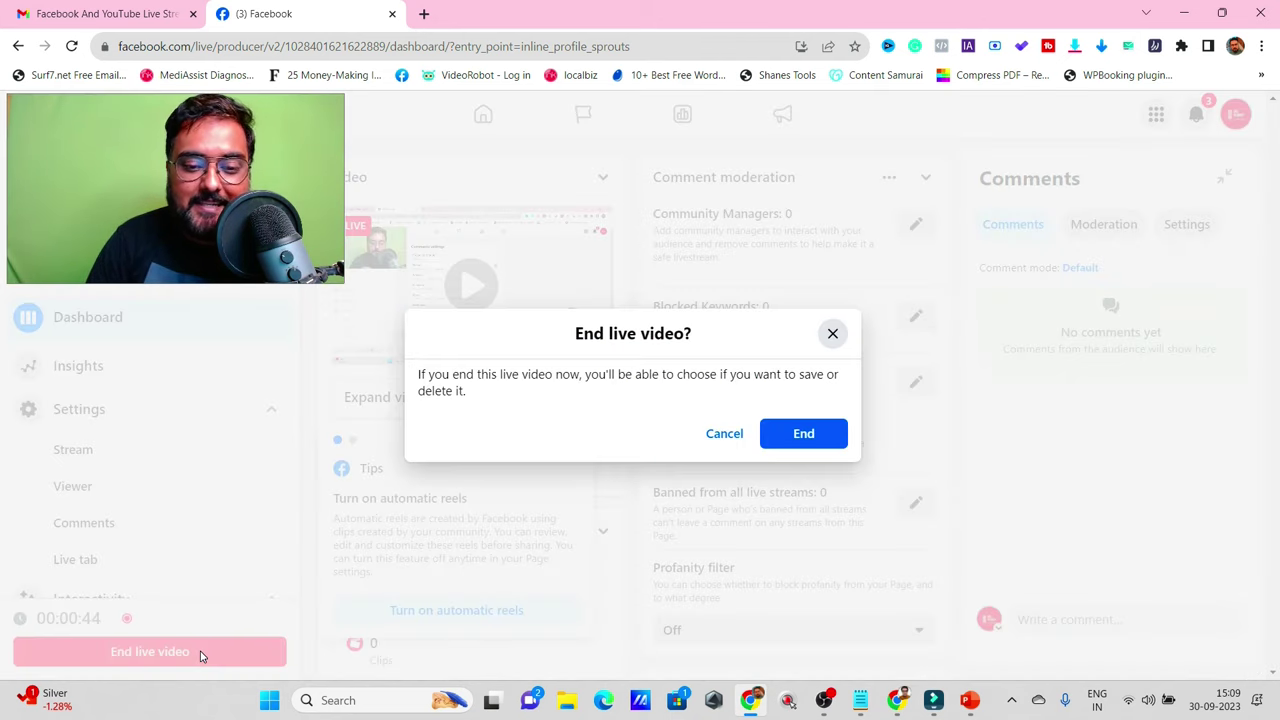
{"action": "left_click", "coordinate": [785, 436]}
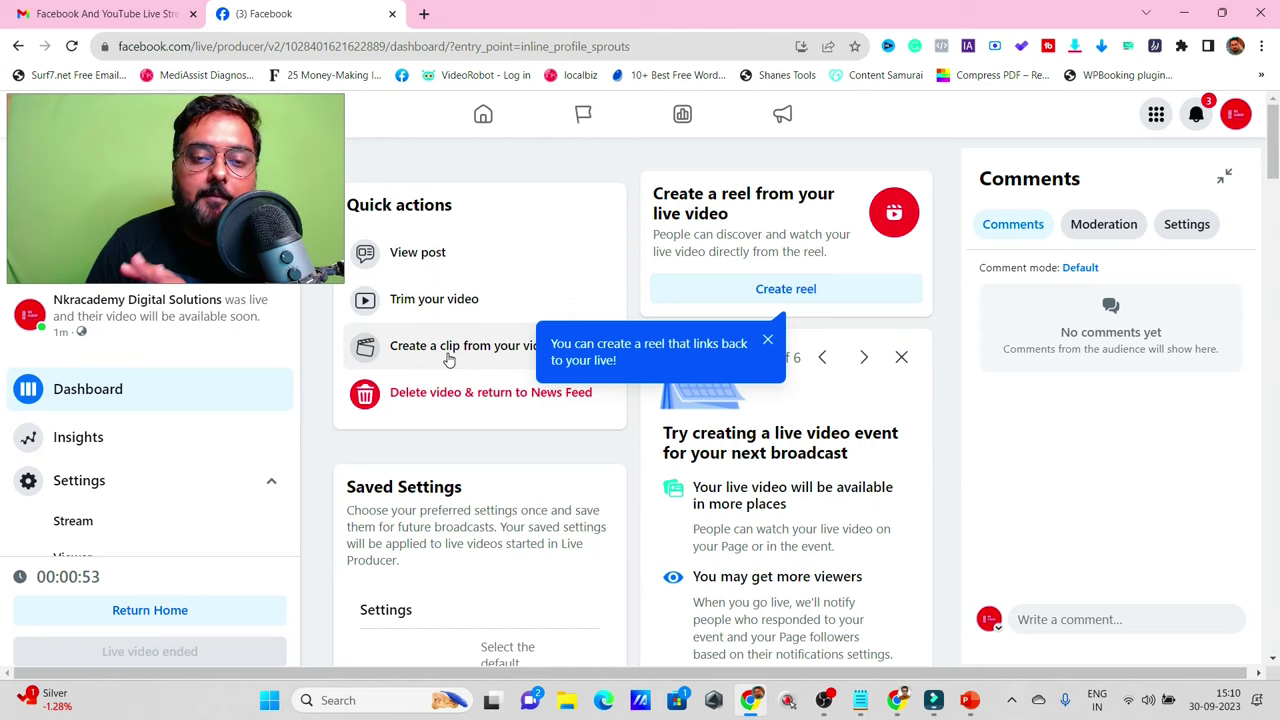
Open the published HDPL Event Sponsorship video post from Quick actions
{"action": "left_click", "coordinate": [445, 265]}
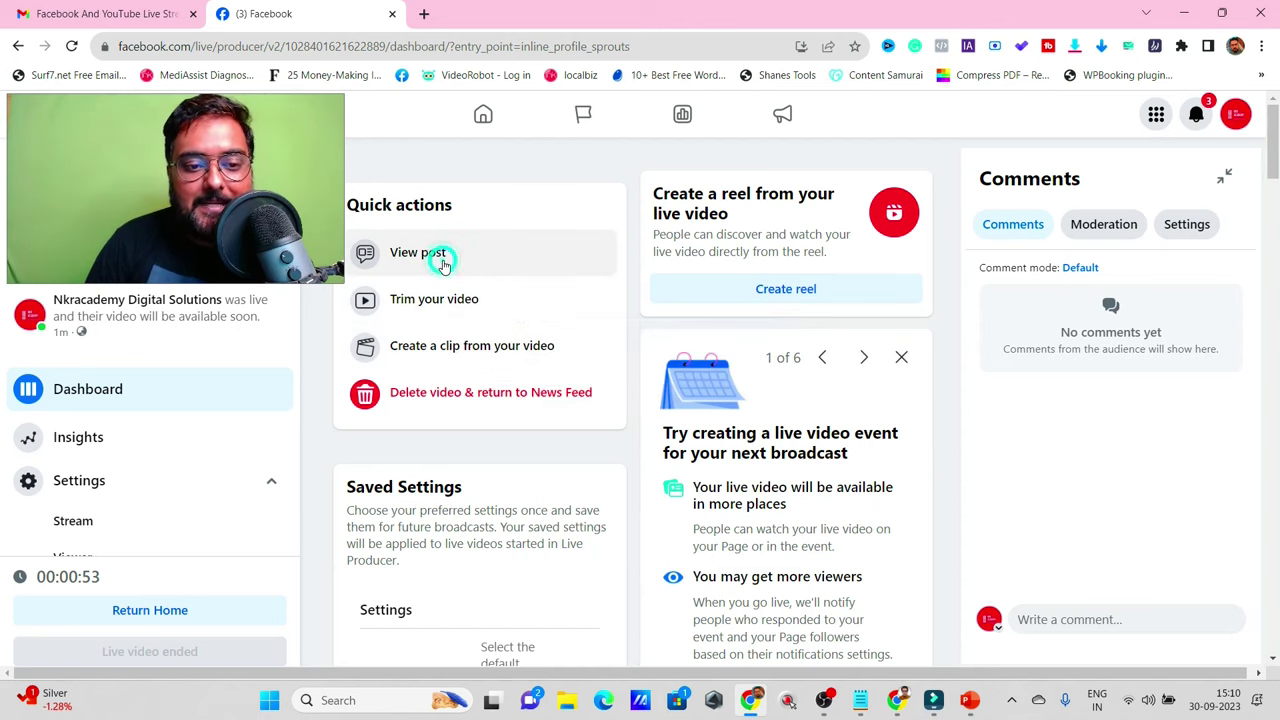